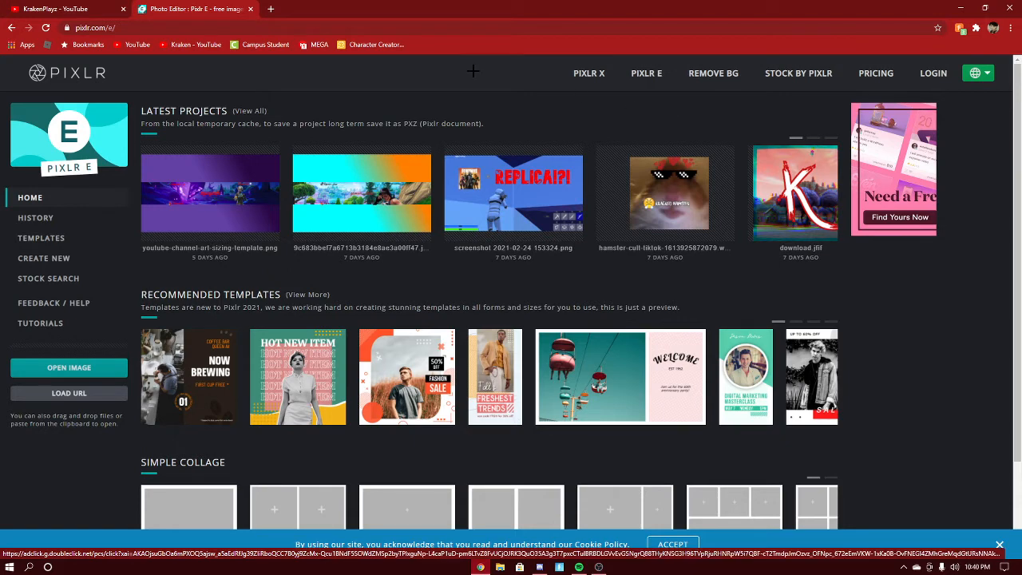
pyautogui.click(154, 27)
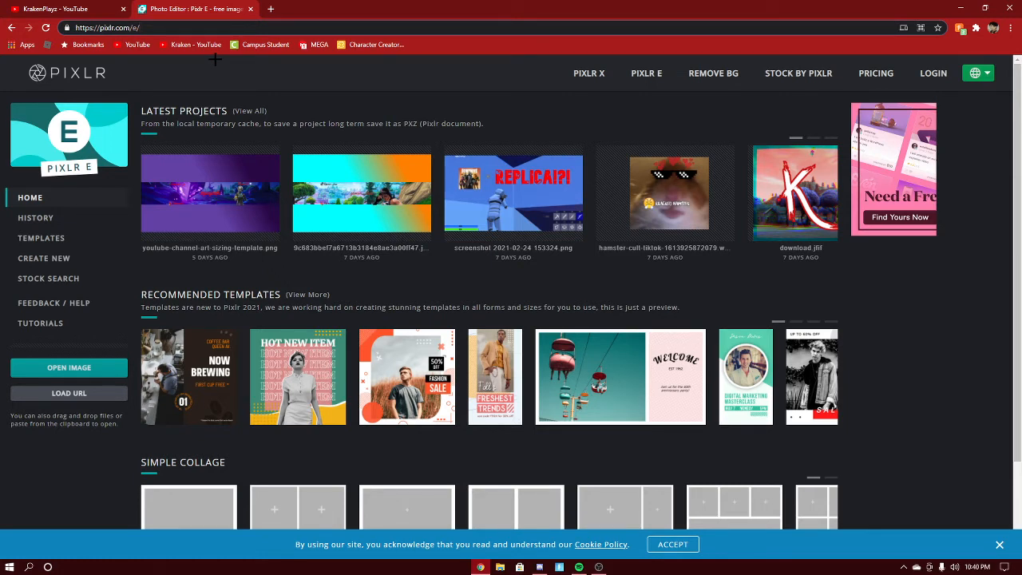
pyautogui.click(274, 92)
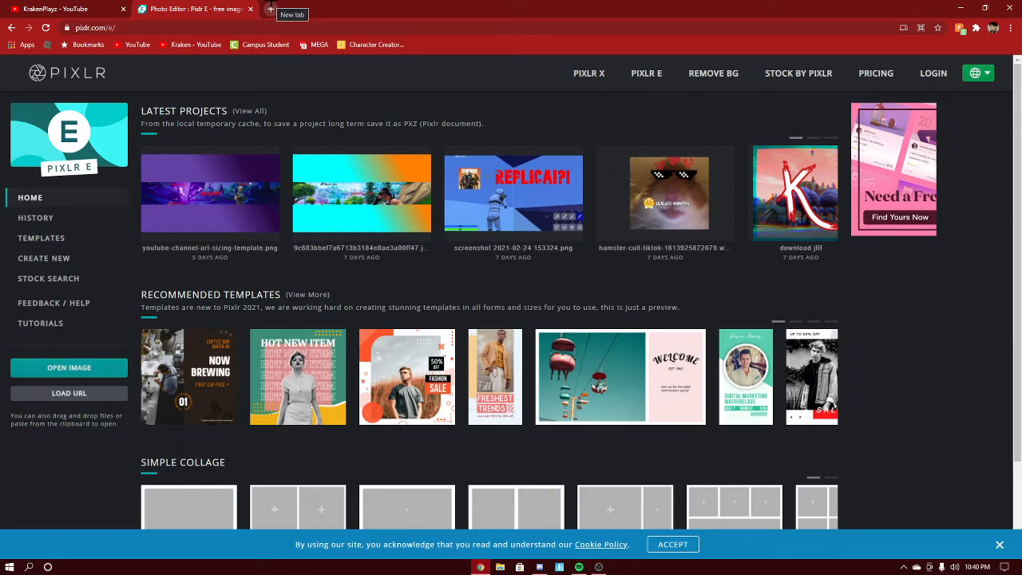
pyautogui.click(271, 9)
pyautogui.write('fort')
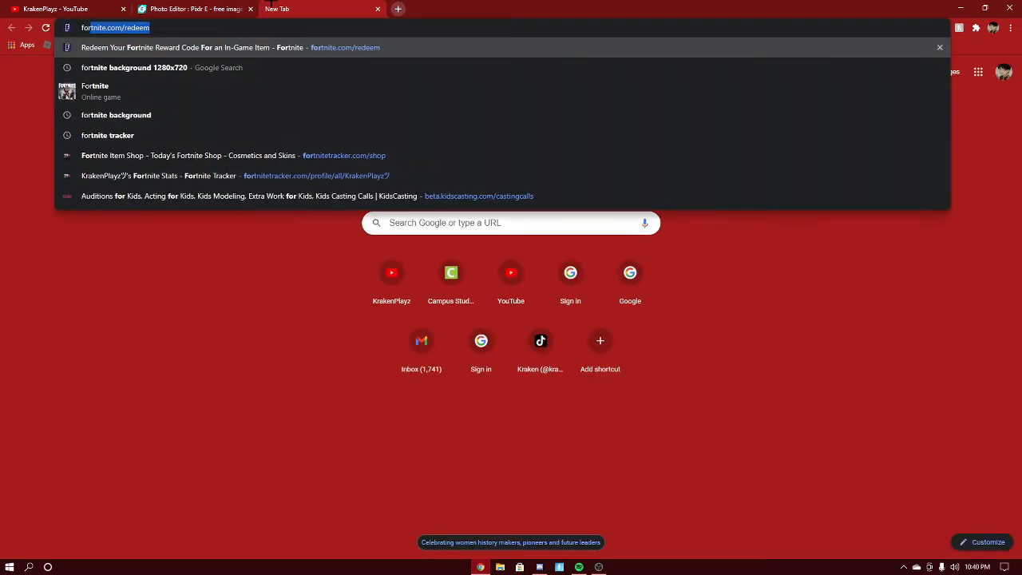
pyautogui.write('nite ba')
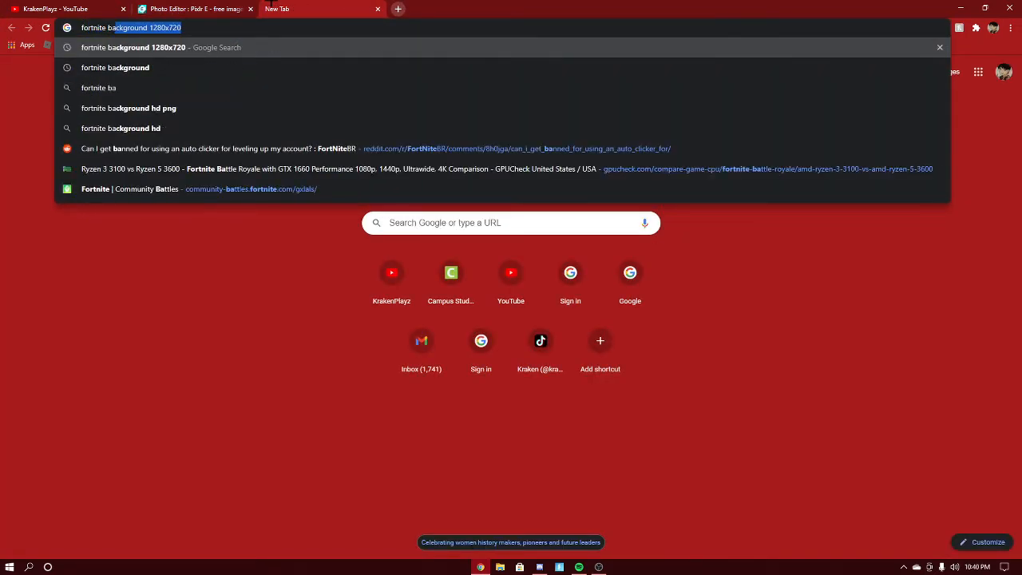
pyautogui.click(196, 9)
# Open the Oyncxf JPG image from the Downloads folder for editing.
pyautogui.click(85, 371)
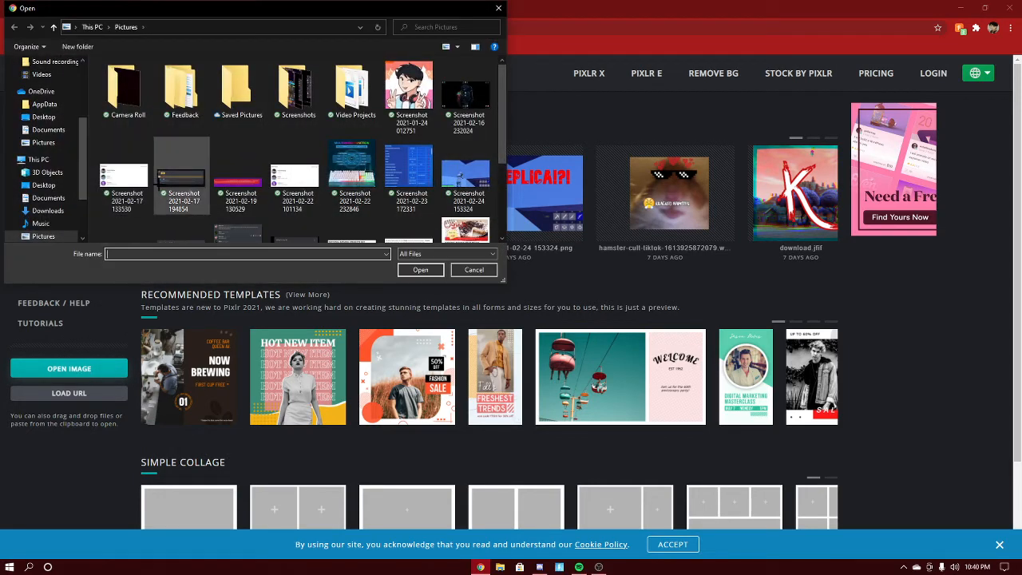
pyautogui.scroll(4, 47, 151)
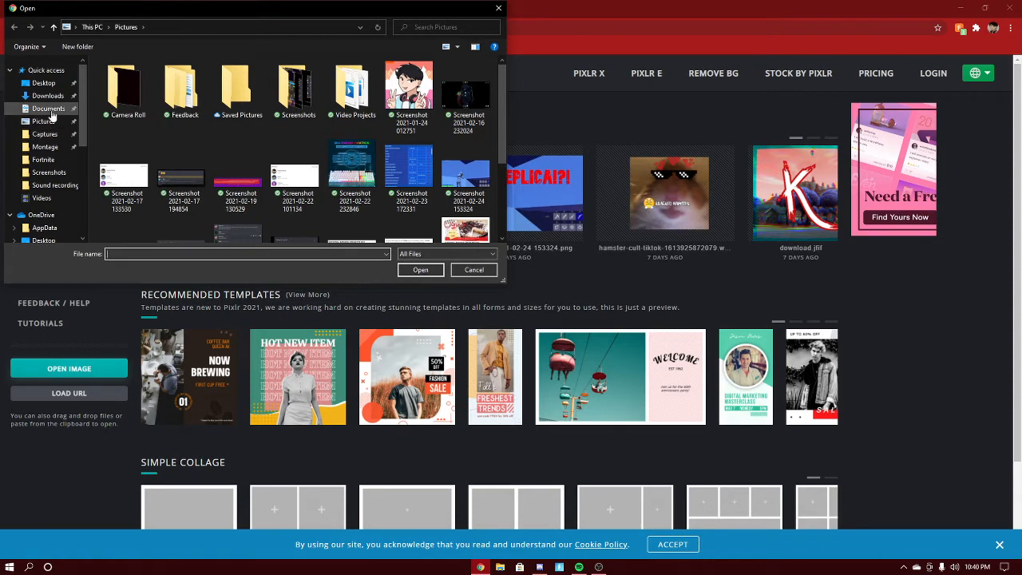
pyautogui.click(48, 96)
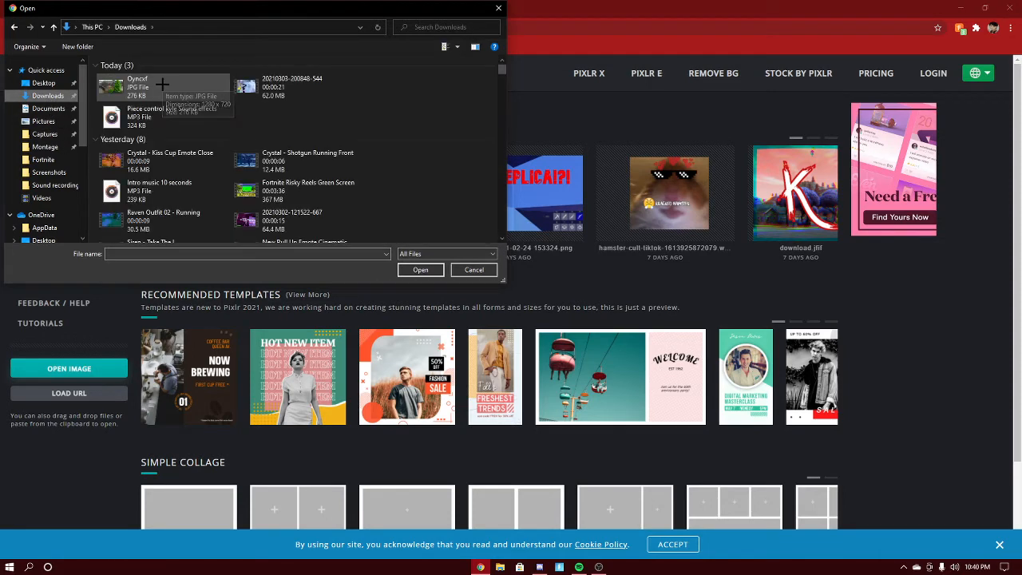
pyautogui.doubleClick(162, 83)
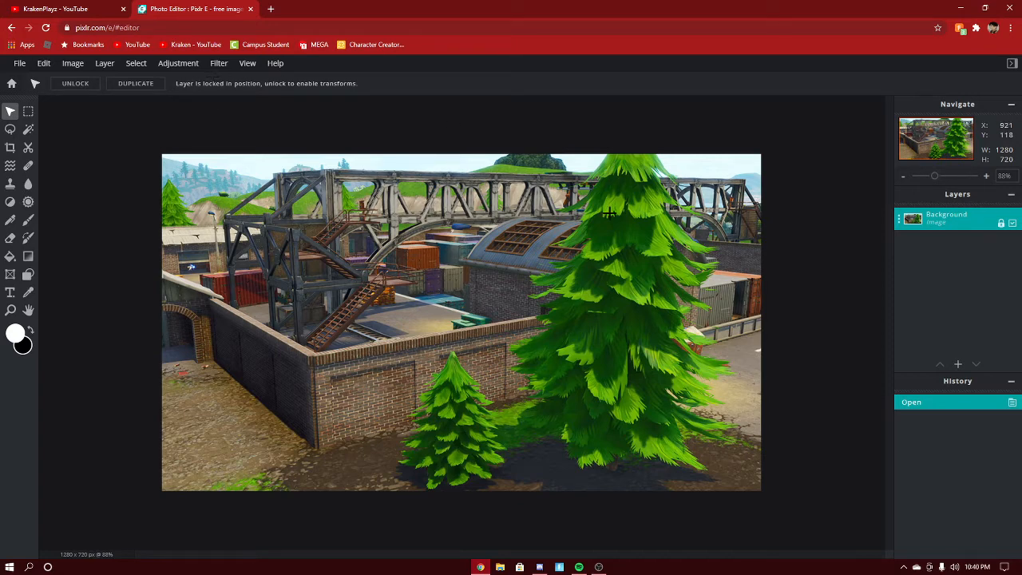
# Apply a Blur filter with an amount of 23 to the background image.
pyautogui.click(218, 68)
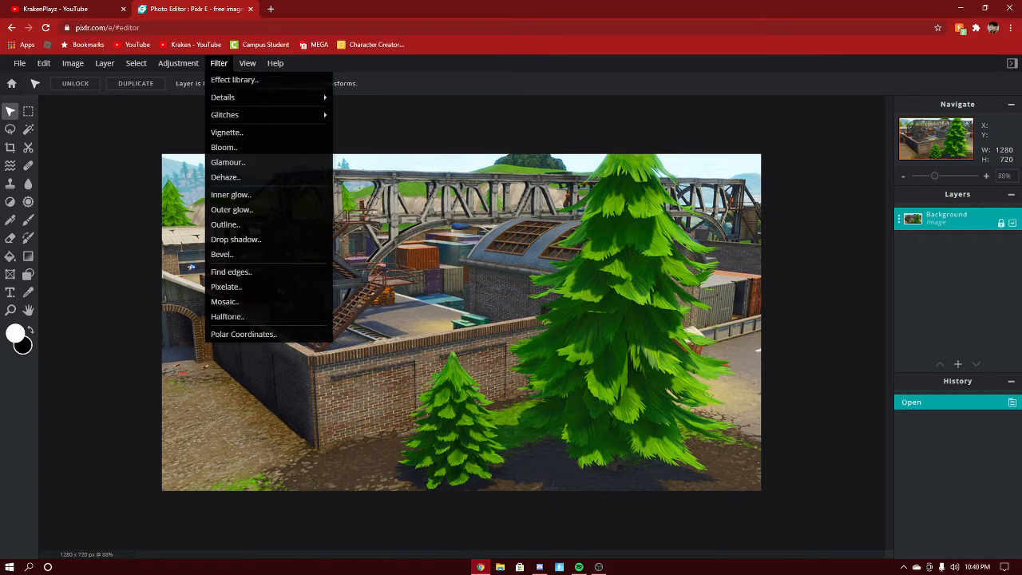
pyautogui.moveTo(243, 105)
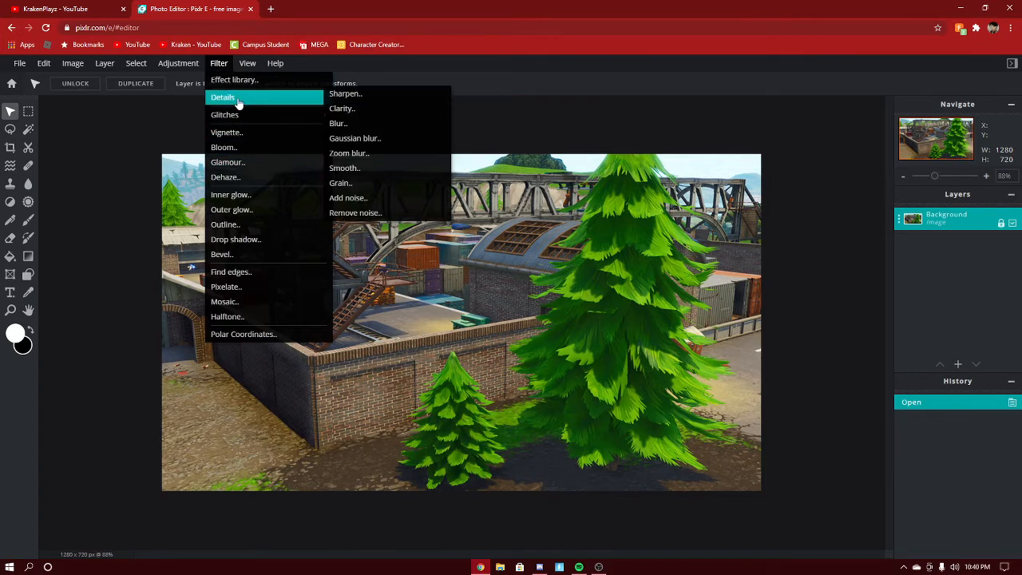
pyautogui.click(346, 125)
pyautogui.moveTo(439, 324); pyautogui.dragTo(691, 321)
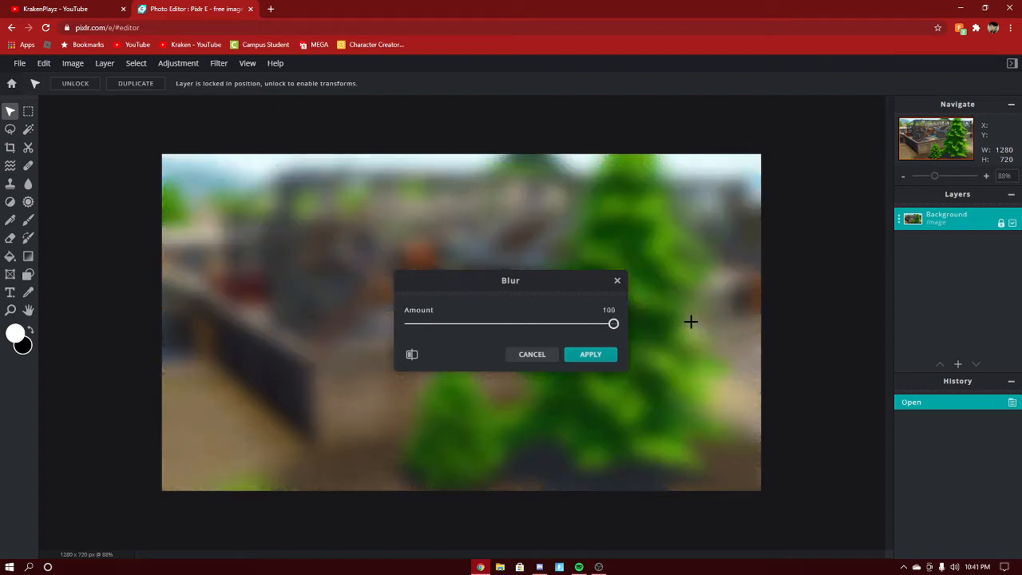
pyautogui.moveTo(628, 328); pyautogui.dragTo(457, 328)
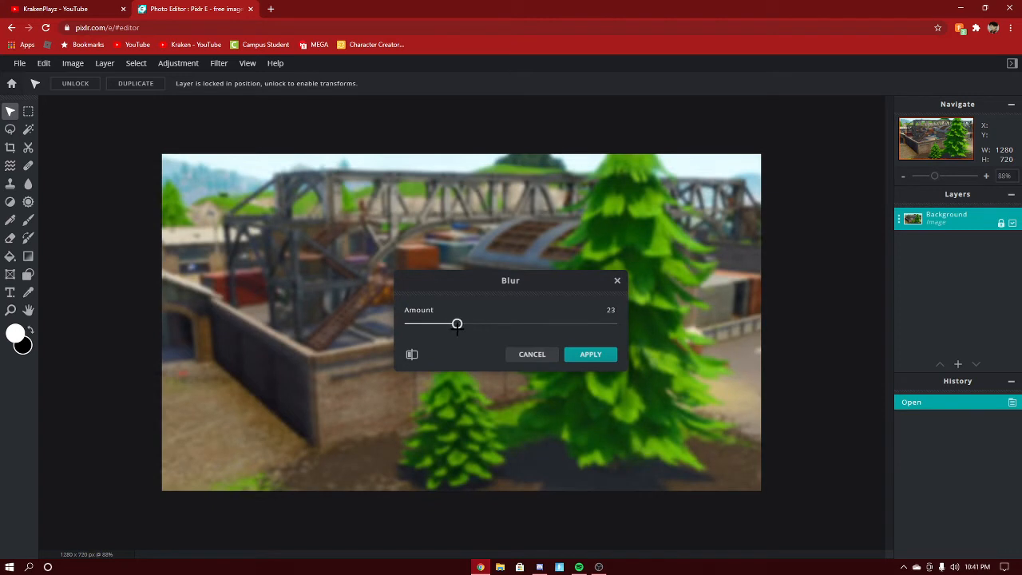
pyautogui.click(588, 353)
# Apply a second, slight Blur filter to the background image.
pyautogui.click(220, 64)
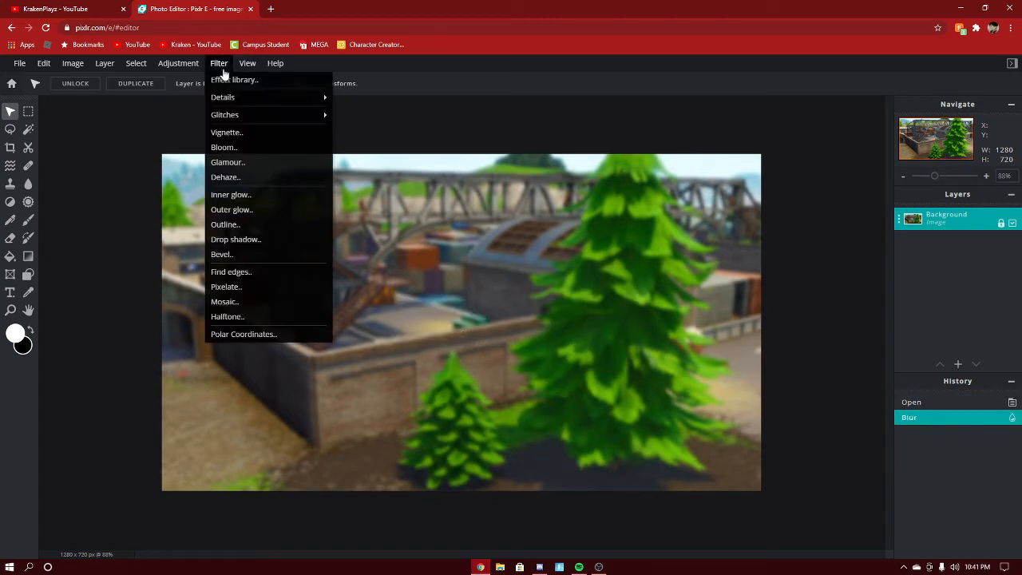
pyautogui.moveTo(262, 100)
pyautogui.click(352, 123)
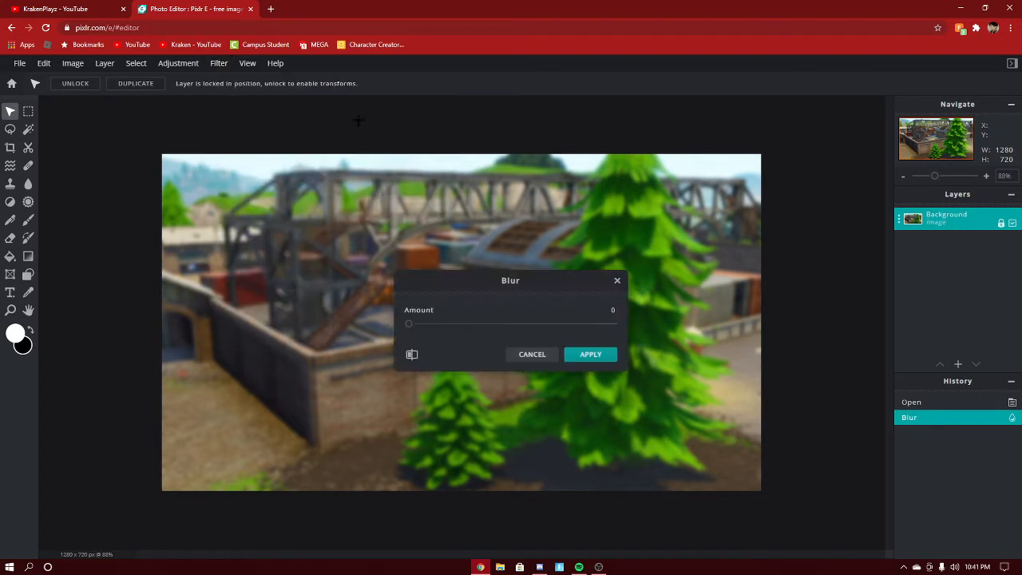
pyautogui.moveTo(408, 328); pyautogui.dragTo(418, 326)
pyautogui.click(590, 354)
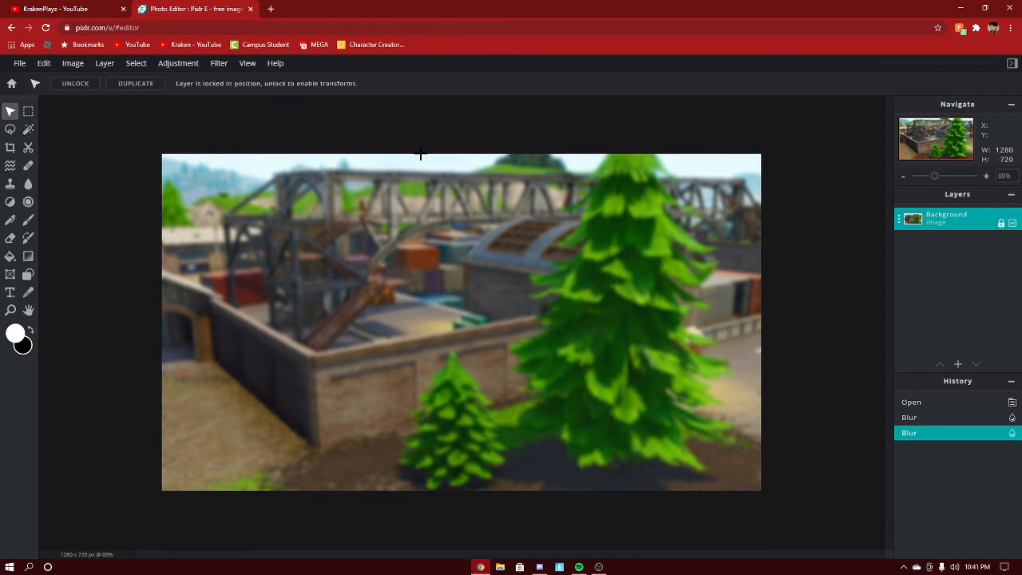
# Search Google for "nitebeam fortnite skin" in a new browser tab.
pyautogui.hotkey('ctrl', 't')
pyautogui.write('nite')
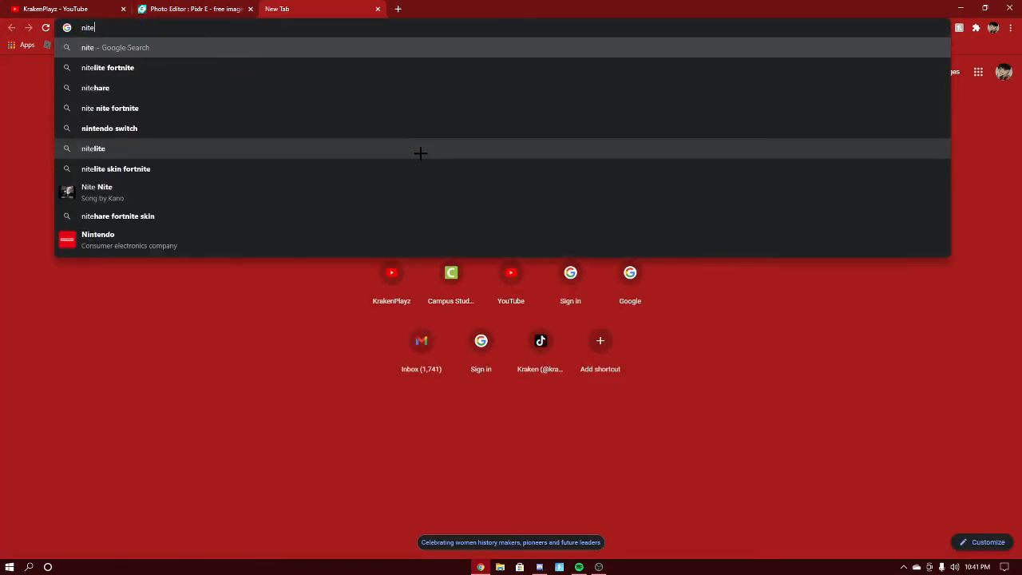
pyautogui.write('bea')
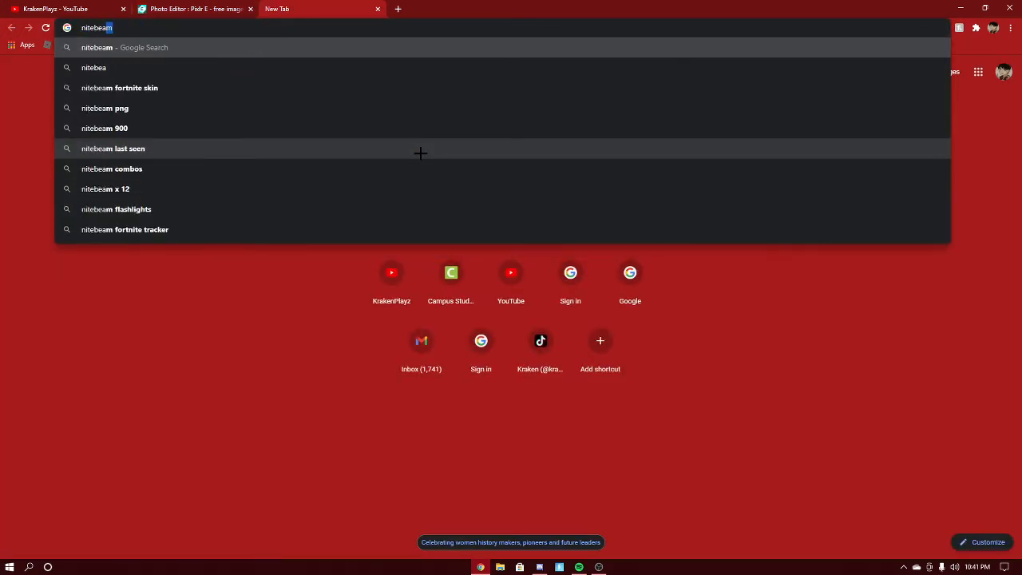
pyautogui.press('Down')
pyautogui.press('Down')
pyautogui.press('Return')
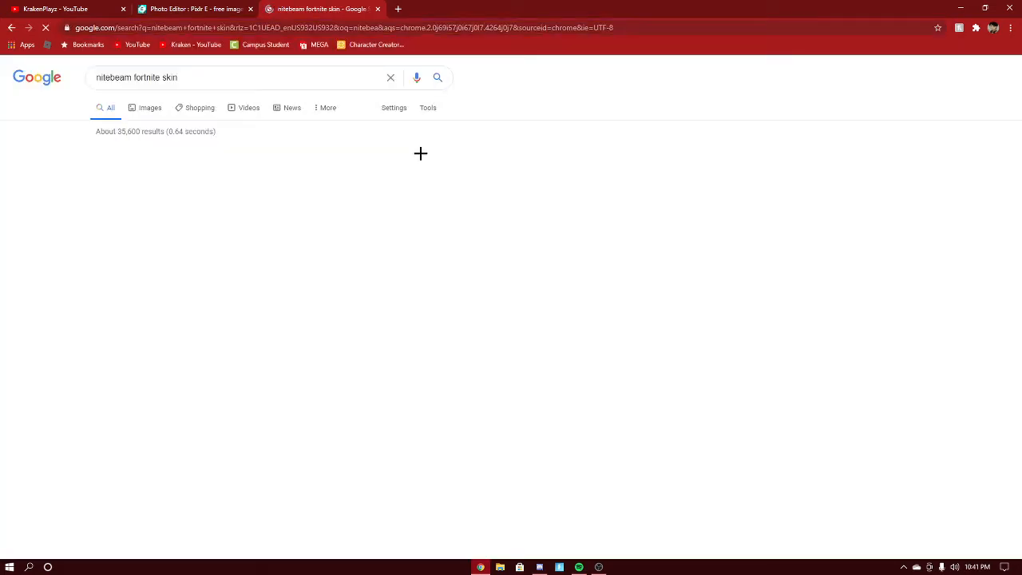
# Search Google for "siren skin png" in the same browser tab.
pyautogui.click(259, 31)
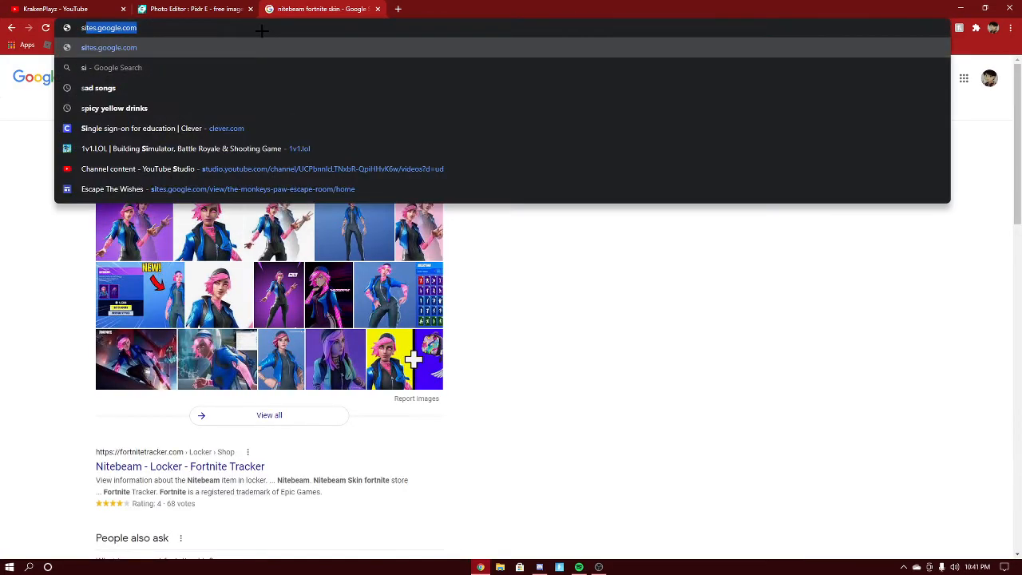
pyautogui.write('siren ')
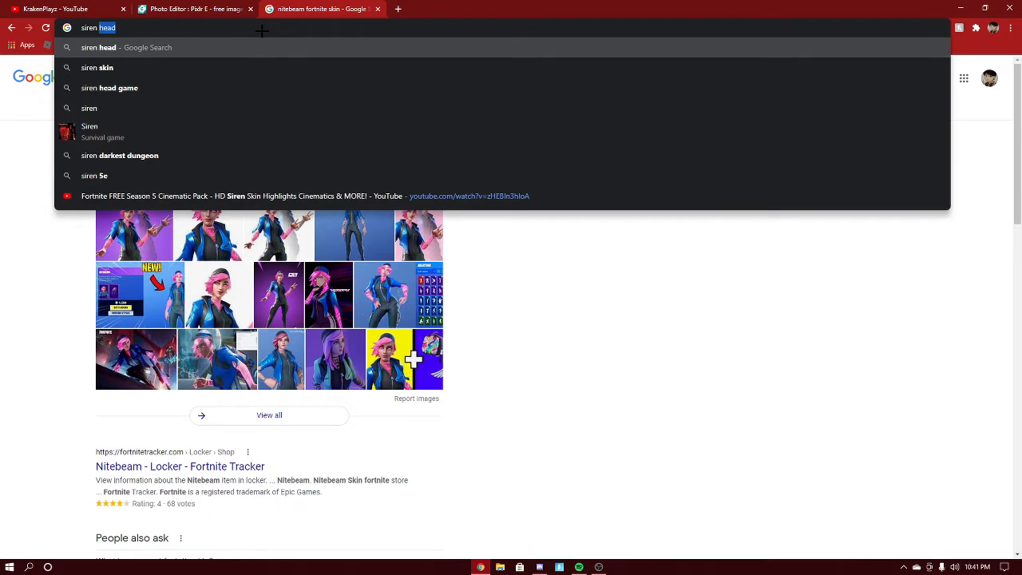
pyautogui.write('skin ')
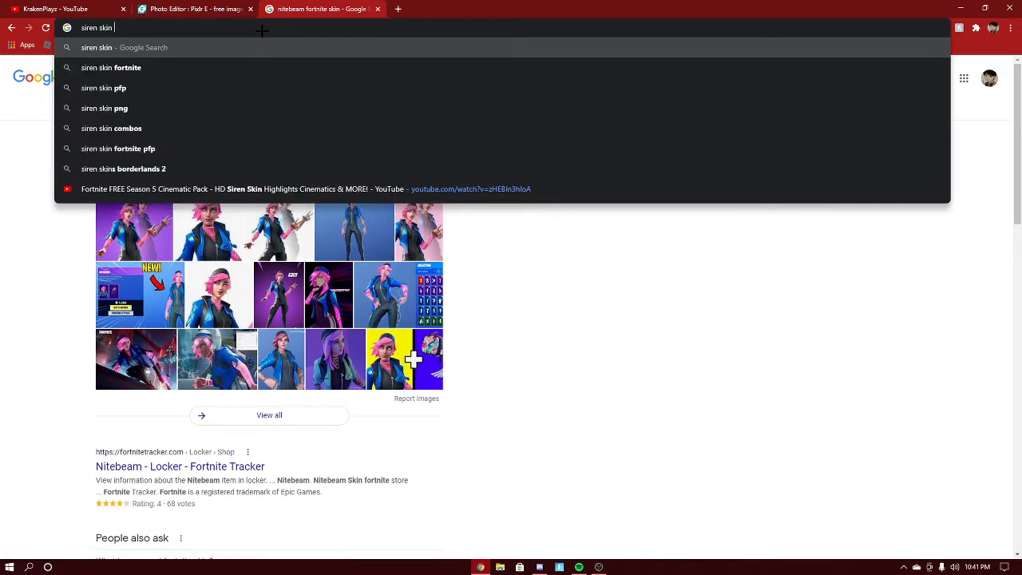
pyautogui.write('png')
pyautogui.press('Return')
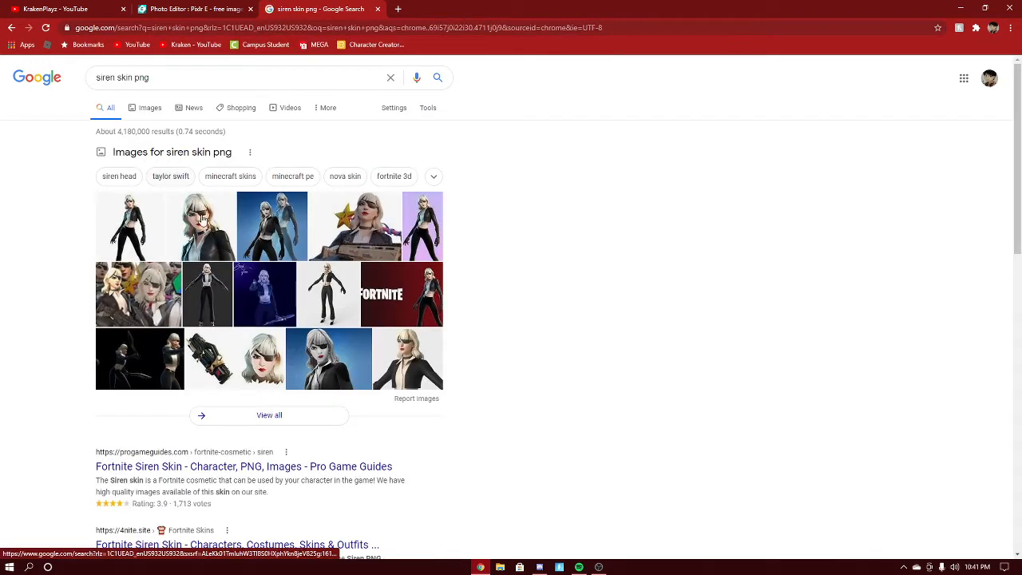
# Copy the full-body Siren picture from Pro Game Guides and switch to the Pixlr editor.
pyautogui.click(138, 221)
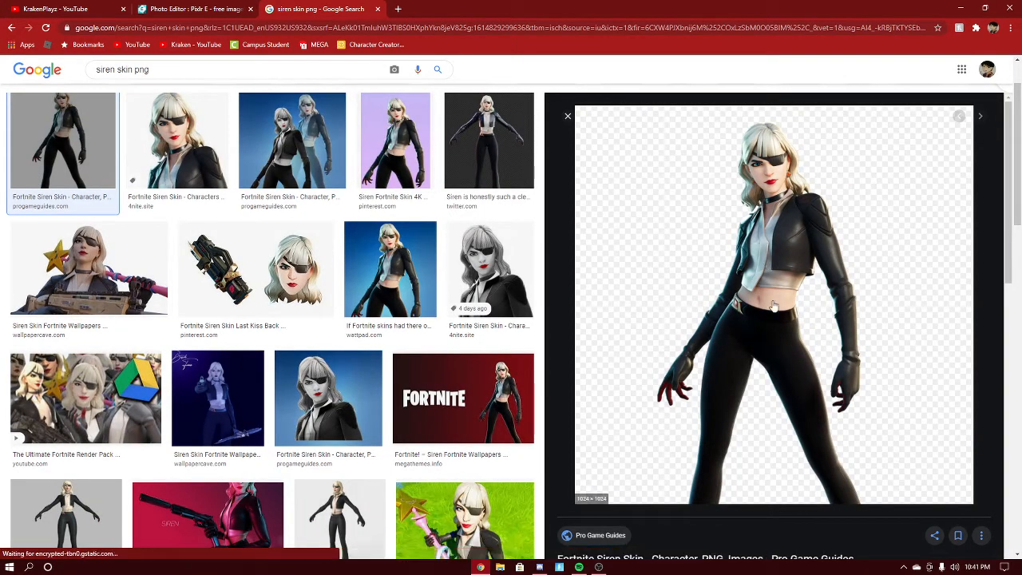
pyautogui.rightClick(819, 325)
pyautogui.click(877, 470)
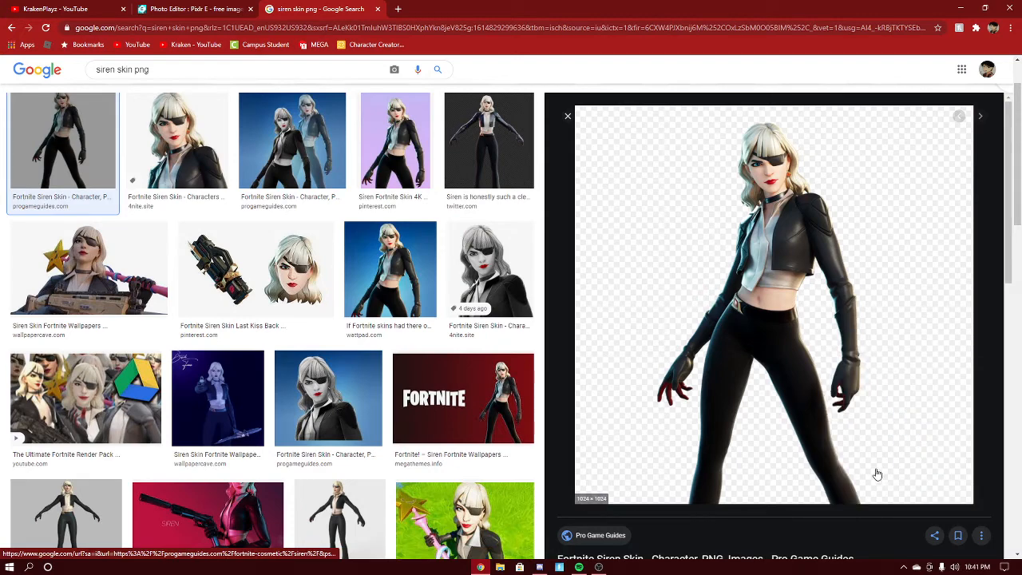
pyautogui.click(226, 8)
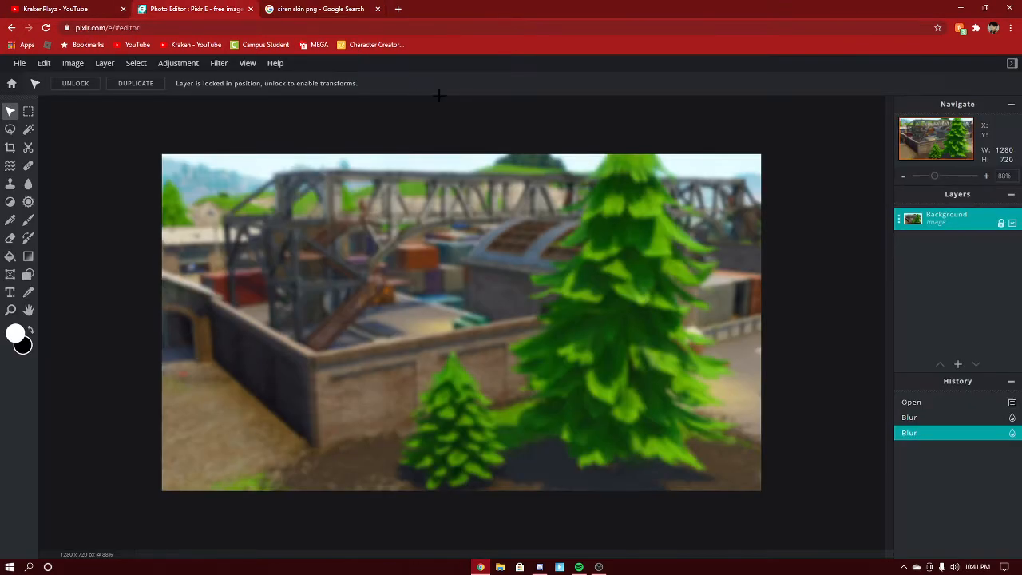
# Return to the Siren image results, browse the related images and copy the PicsArt picture of Siren holding a camouflage rifle.
pyautogui.click(315, 10)
pyautogui.click(89, 268)
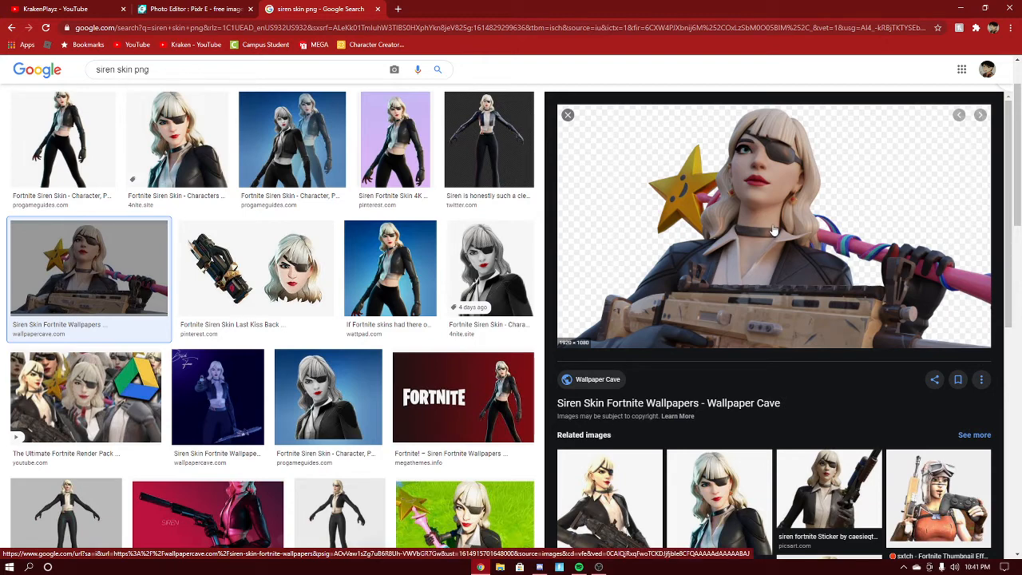
pyautogui.scroll(-3, 773, 239)
pyautogui.click(823, 388)
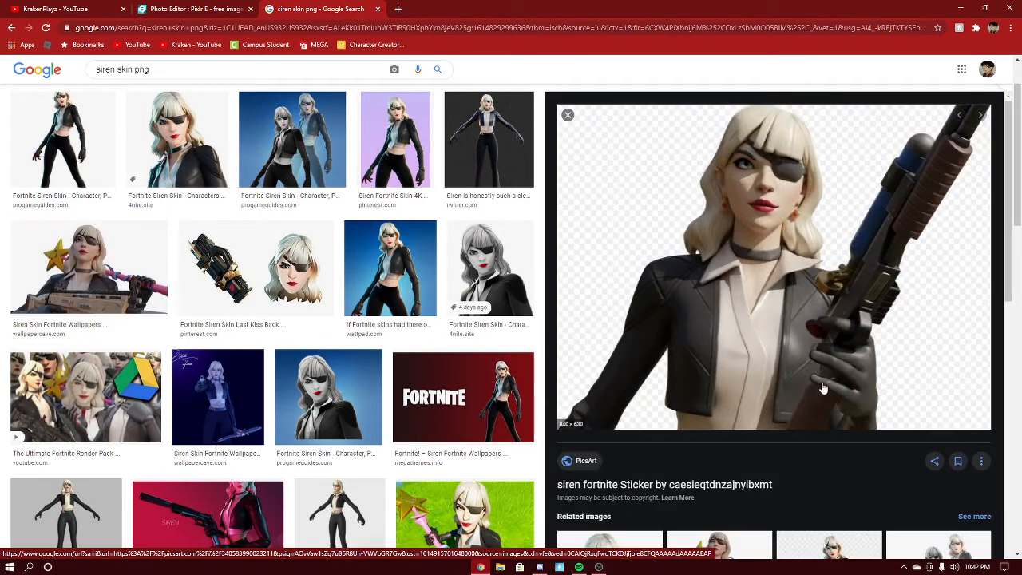
pyautogui.scroll(-3, 823, 365)
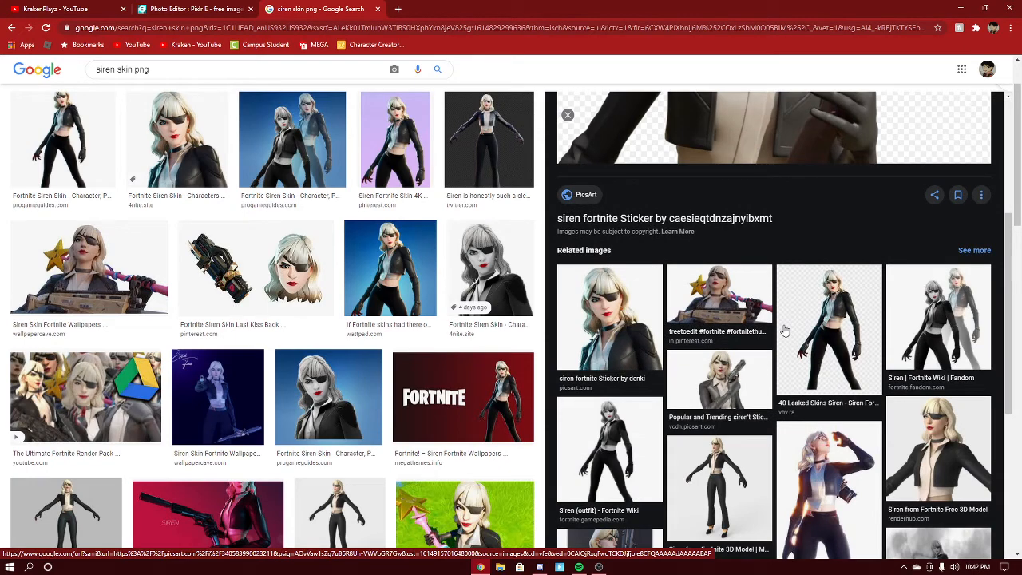
pyautogui.scroll(-2, 785, 330)
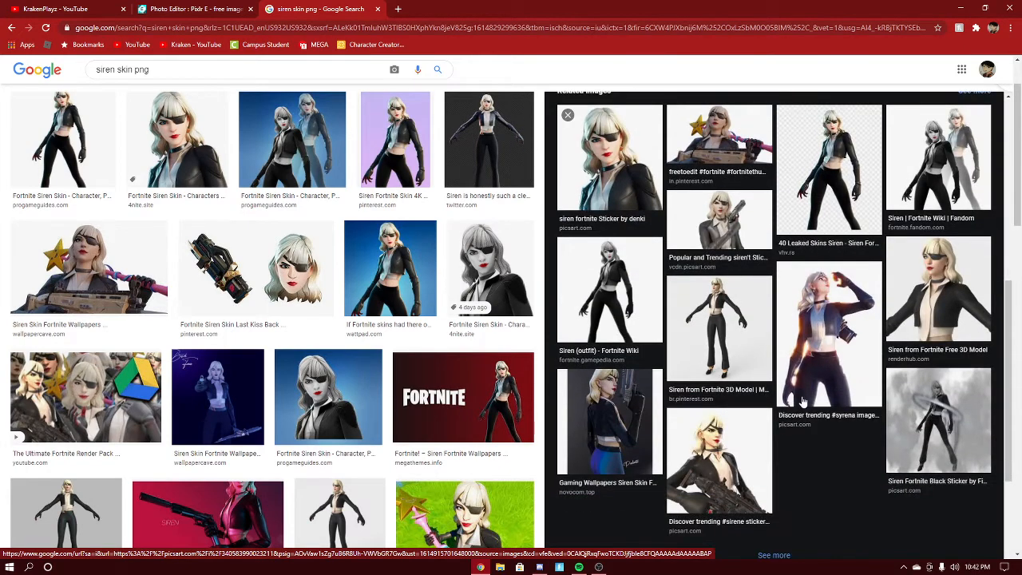
pyautogui.click(802, 401)
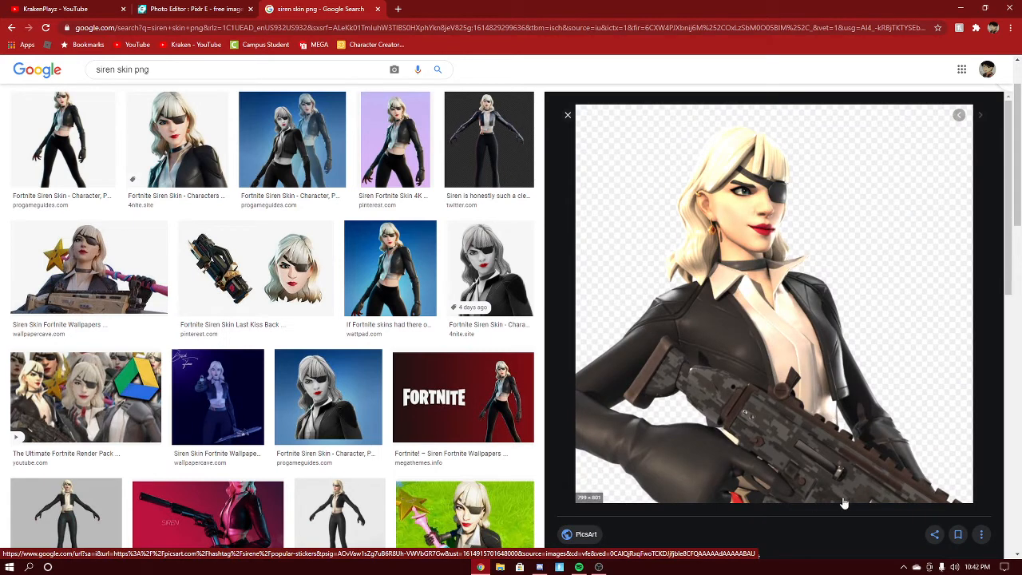
pyautogui.rightClick(762, 292)
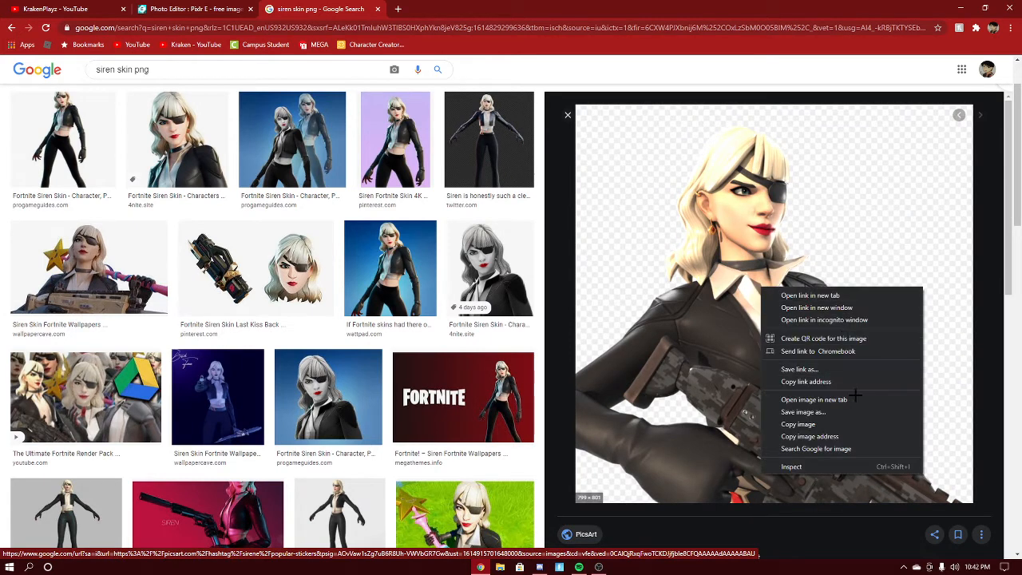
pyautogui.click(820, 425)
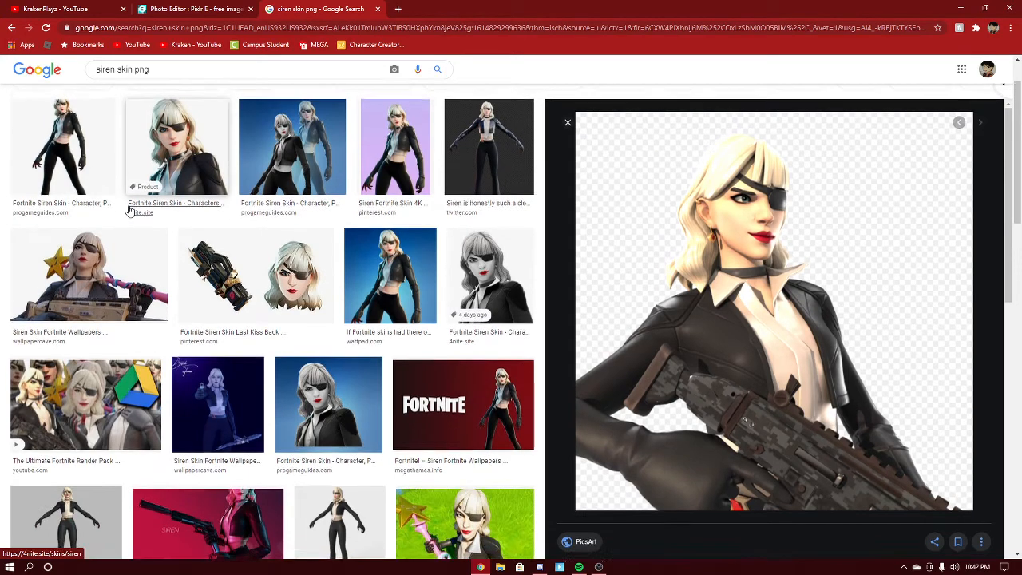
# Preview the full-body Siren picture from Pro Game Guides again and switch back to the Pixlr editor.
pyautogui.scroll(1, 85, 185)
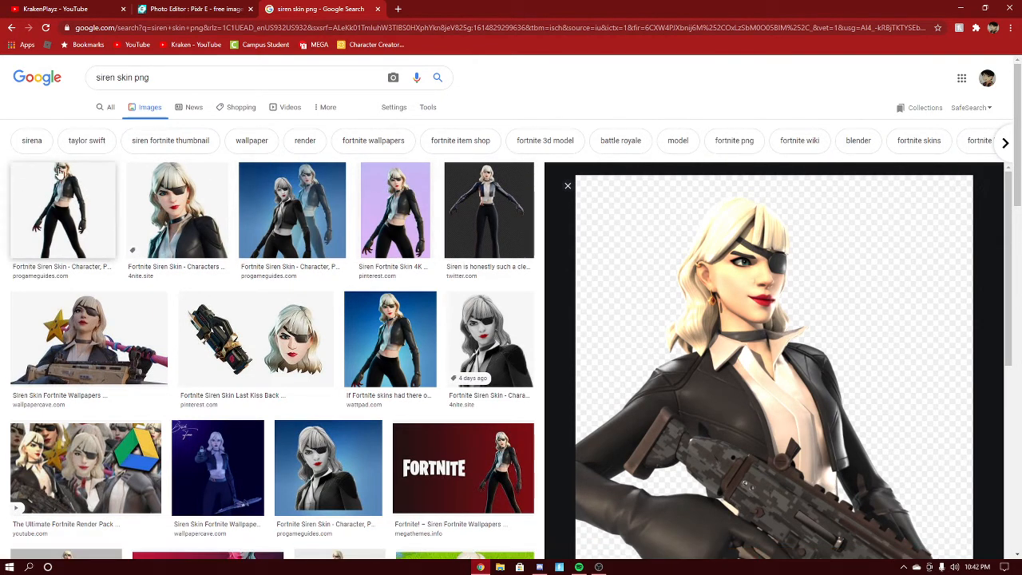
pyautogui.click(59, 208)
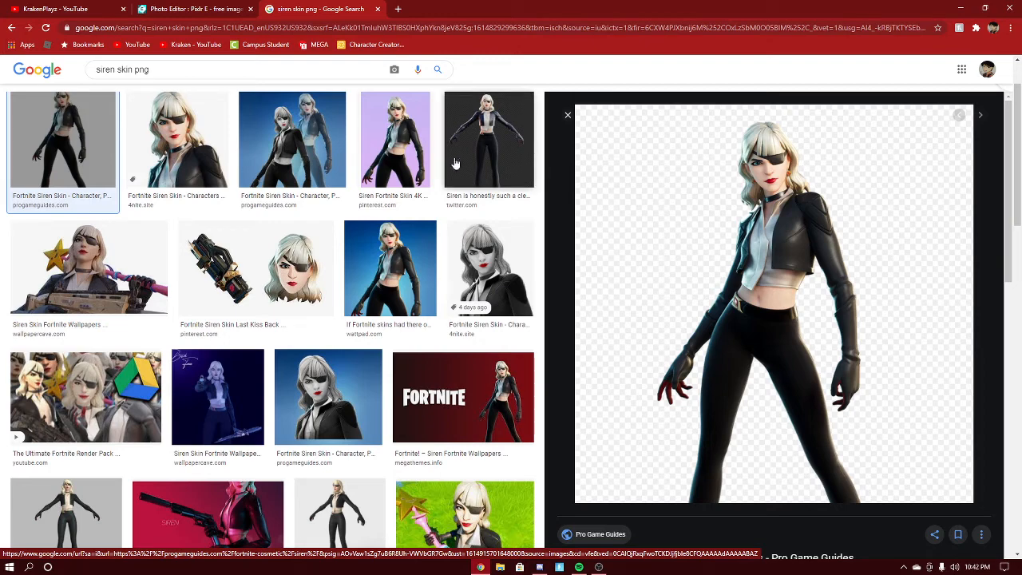
pyautogui.hotkey('ctrl', 'shift', 'Tab')
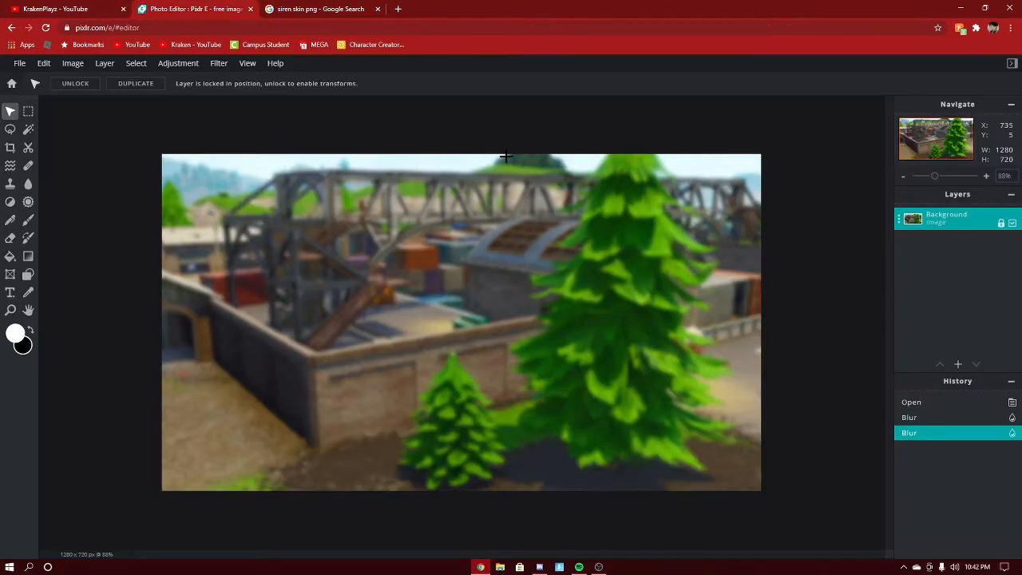
# Paste the copied Siren picture, shrink it to about 700 px wide and align it with the image's lower-left corner.
pyautogui.hotkey('ctrl', 'v')
pyautogui.moveTo(540, 342); pyautogui.dragTo(423, 345)
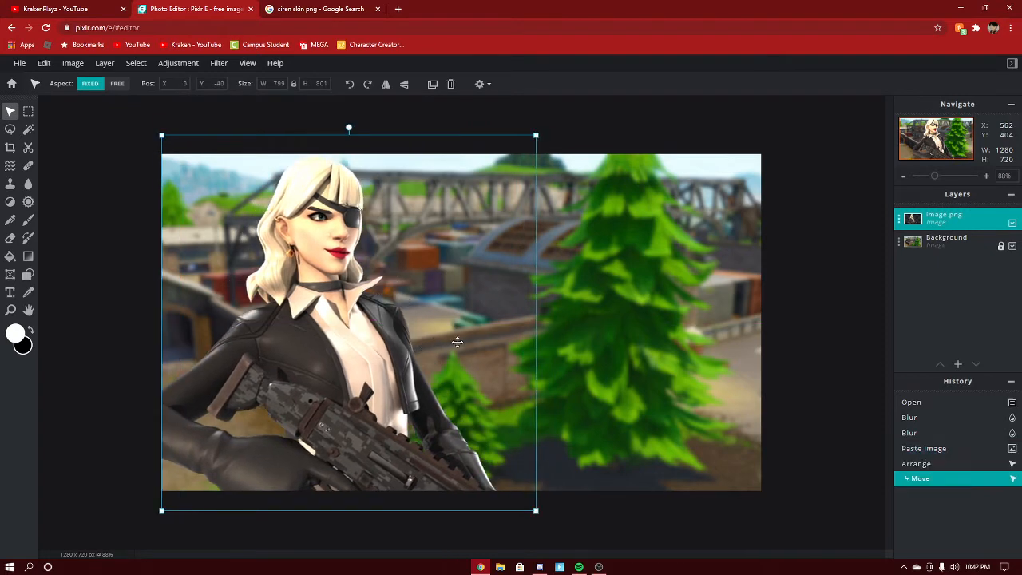
pyautogui.moveTo(536, 134); pyautogui.dragTo(489, 182)
pyautogui.moveTo(429, 288); pyautogui.dragTo(432, 270)
pyautogui.click(808, 199)
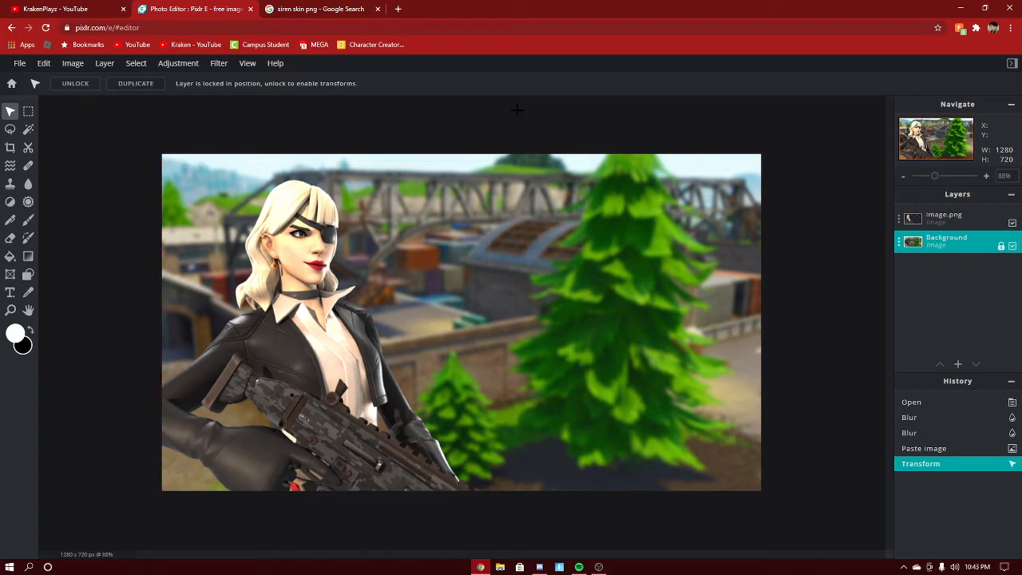
# Return to the Siren skin search and switch from image results to all results.
pyautogui.click(321, 9)
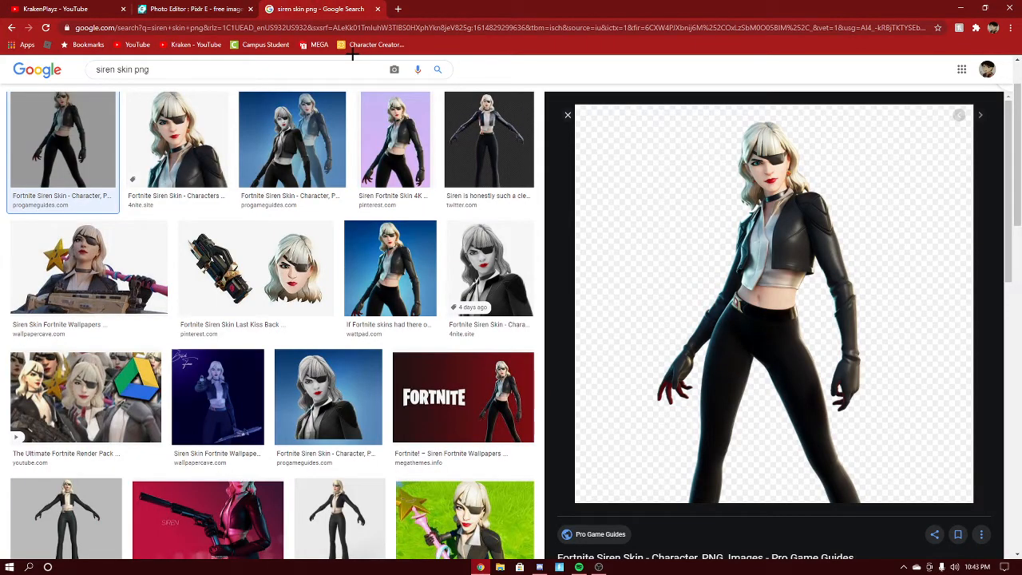
pyautogui.scroll(3, 296, 61)
pyautogui.click(106, 107)
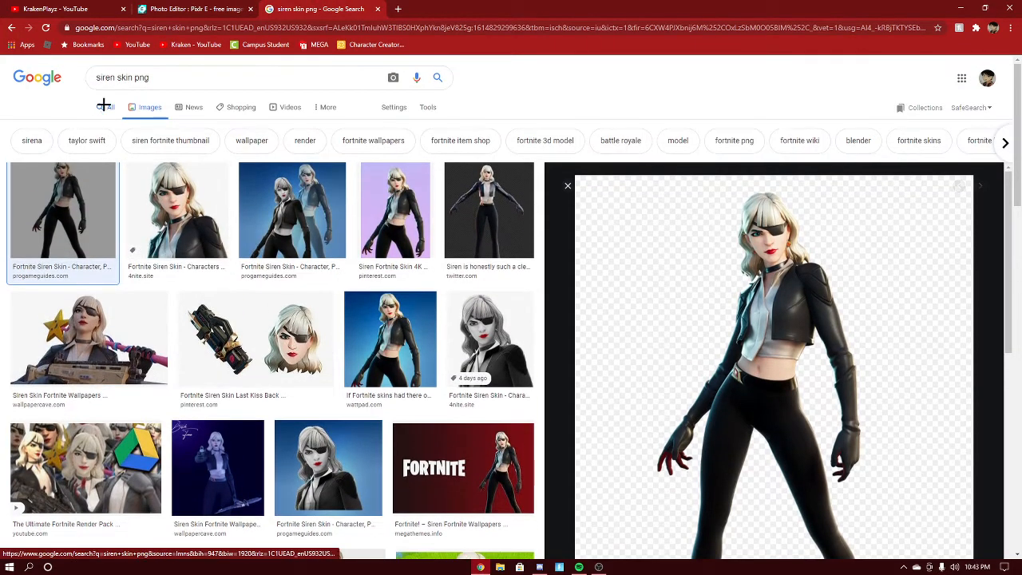
# Search YouTube for "decals fortnite montage" in the channel's browser tab.
pyautogui.click(48, 8)
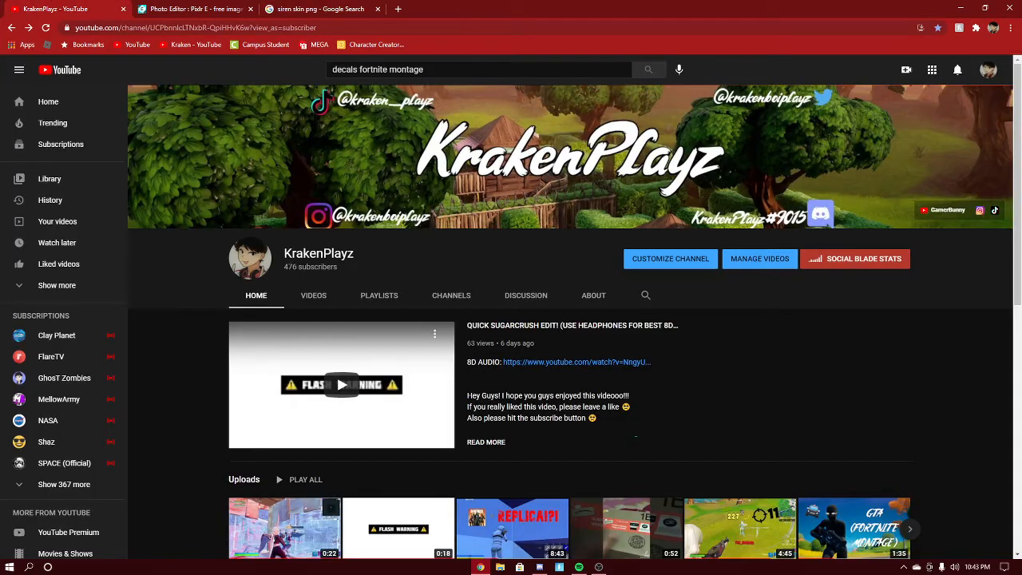
pyautogui.click(409, 73)
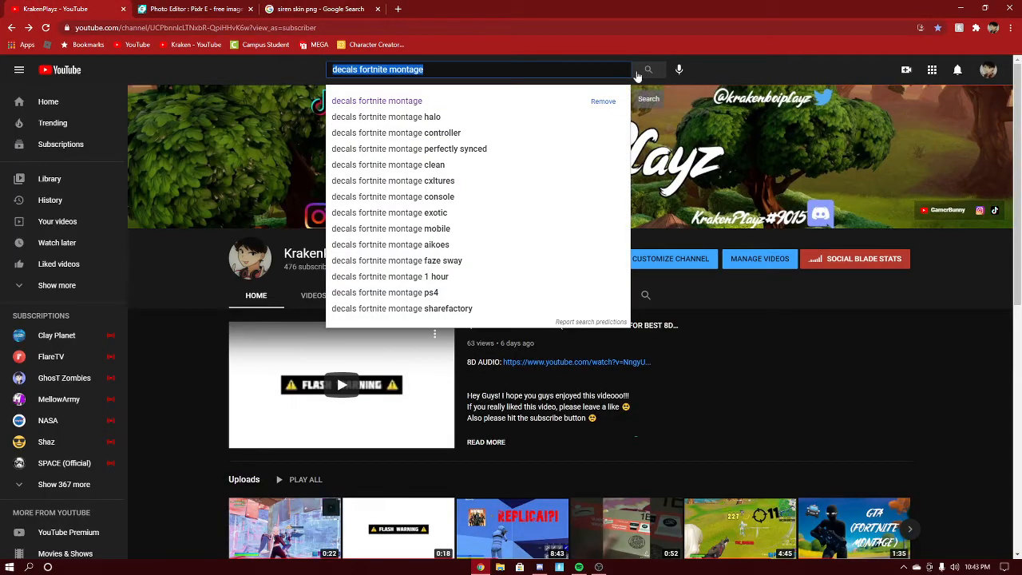
pyautogui.click(642, 74)
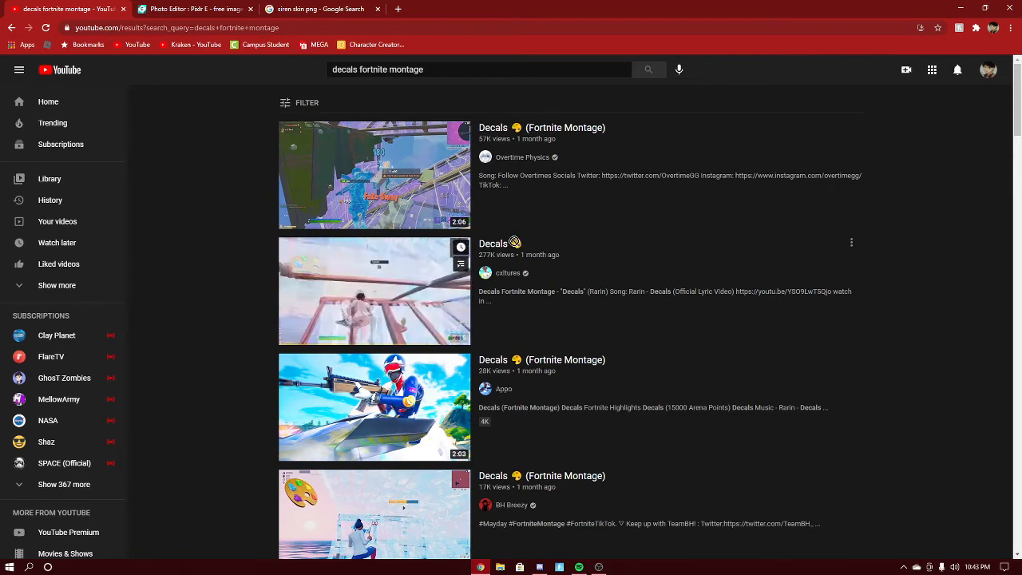
# Replace the Siren query on Google with a search for "paint emoji png".
pyautogui.click(336, 9)
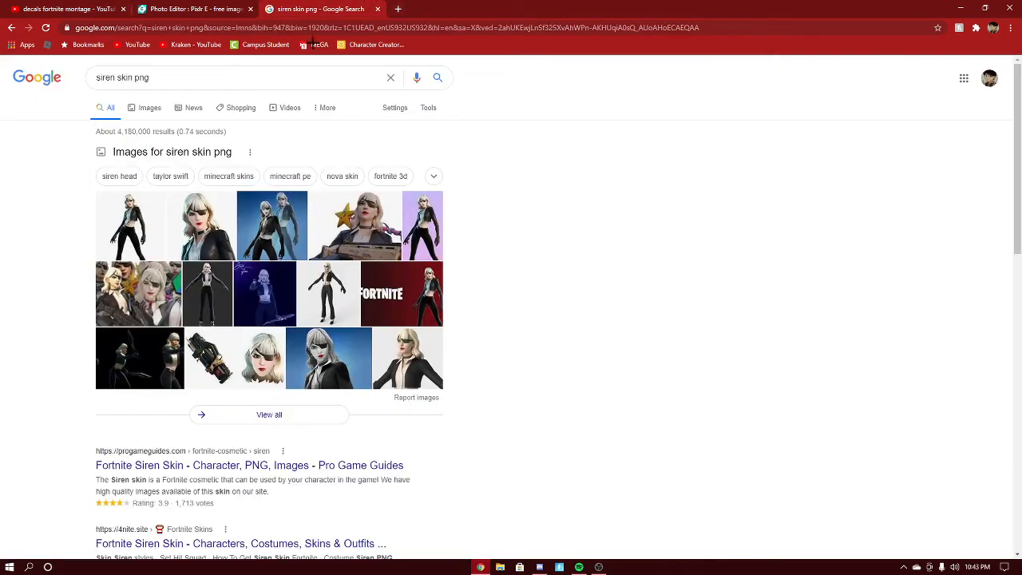
pyautogui.tripleClick(216, 71)
pyautogui.write('paint ')
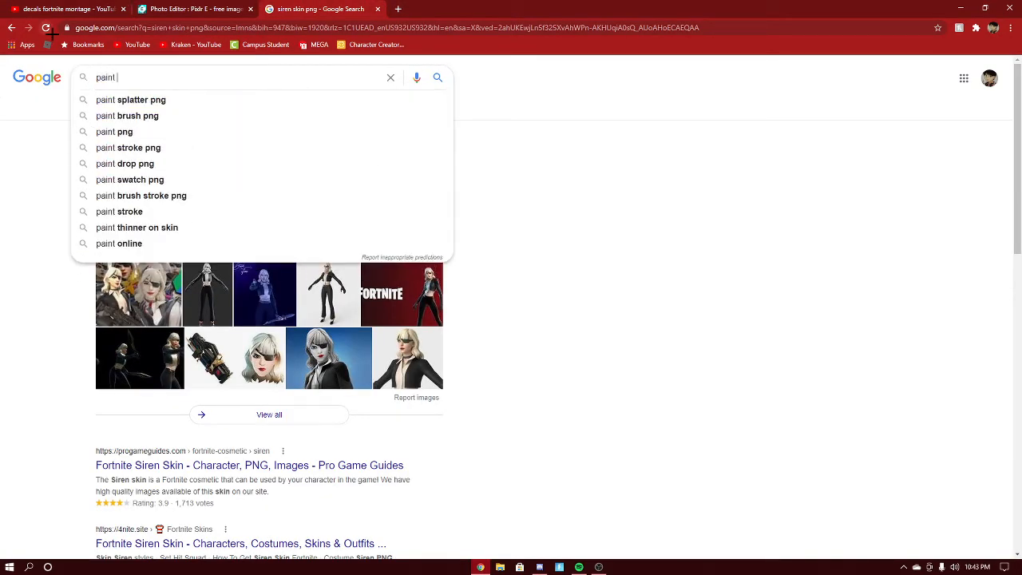
pyautogui.write('emo')
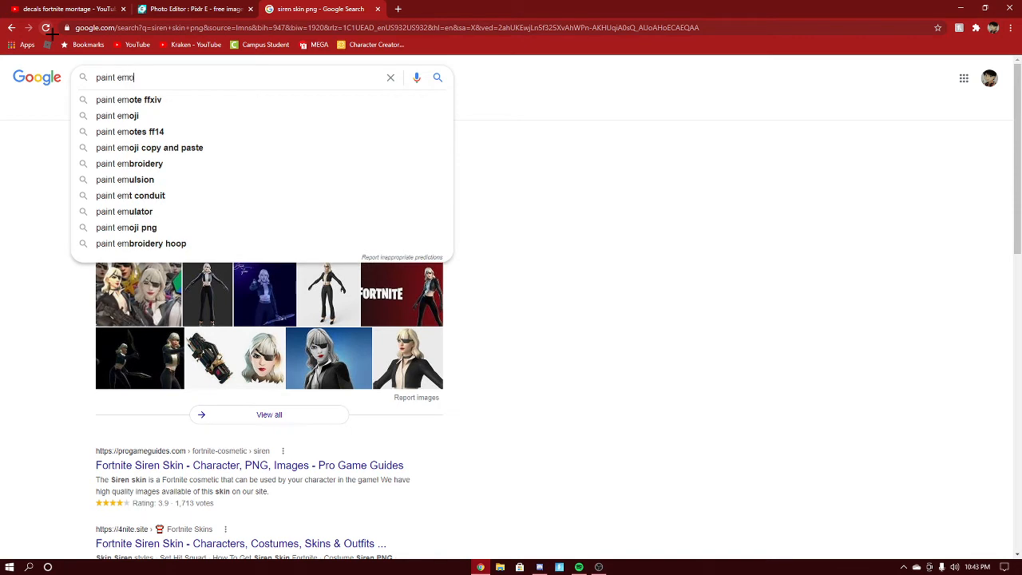
pyautogui.write('ji pnmg')
pyautogui.press('Return')
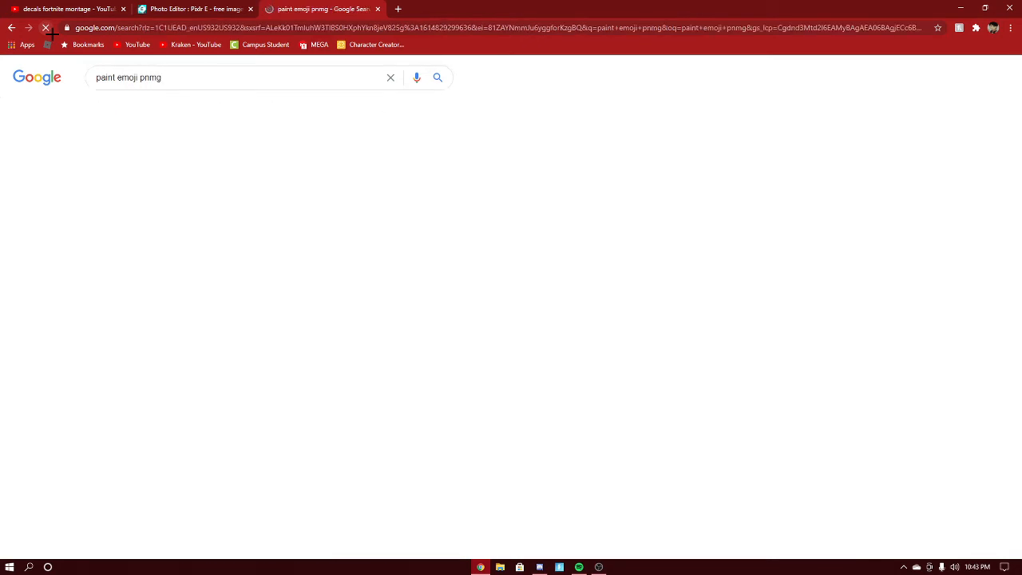
pyautogui.click(234, 158)
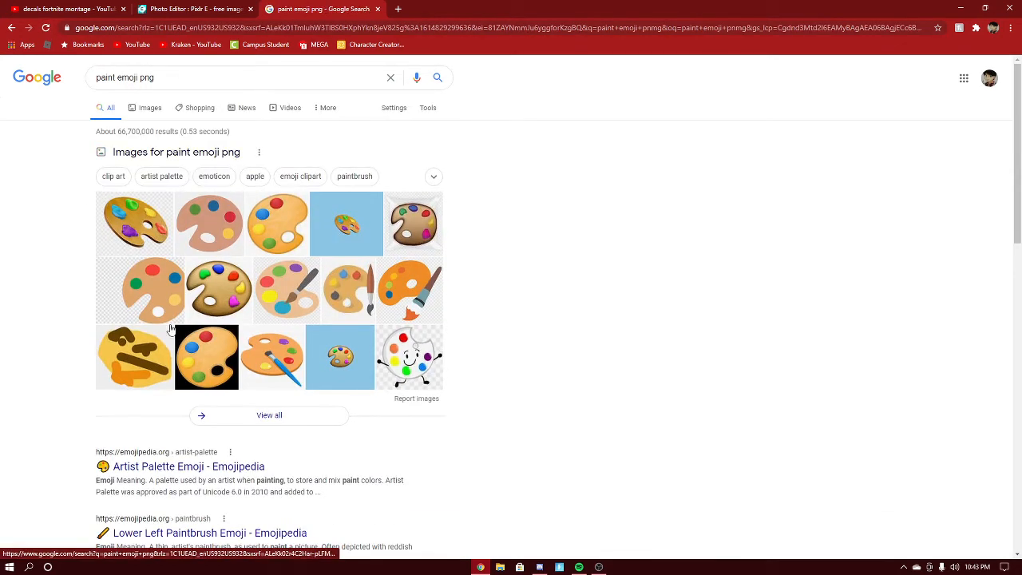
# View Emojipedia's Artist Palette page, select its emoji icon and return to the paint emoji search results.
pyautogui.scroll(-1, 170, 328)
pyautogui.click(146, 415)
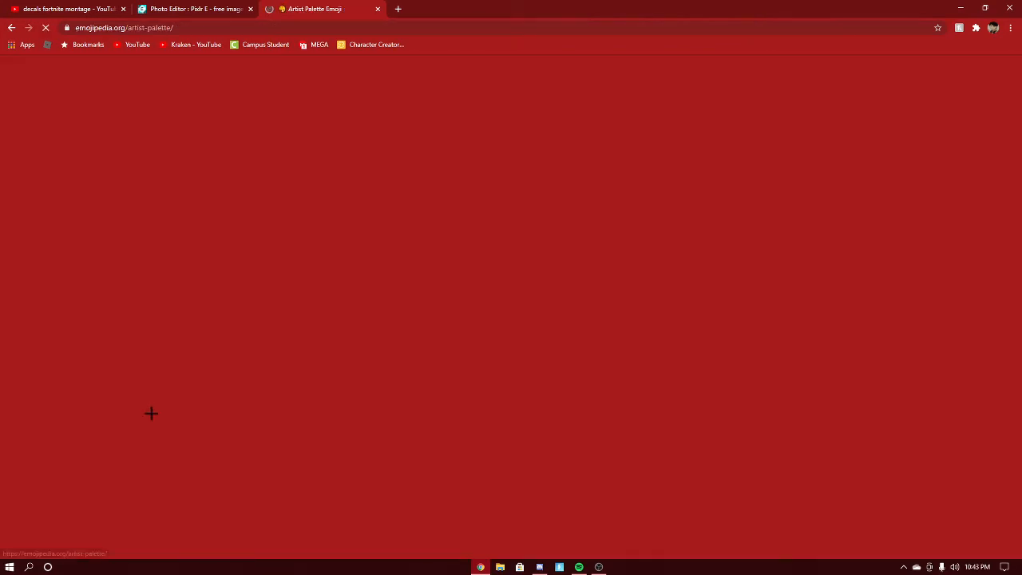
pyautogui.doubleClick(253, 211)
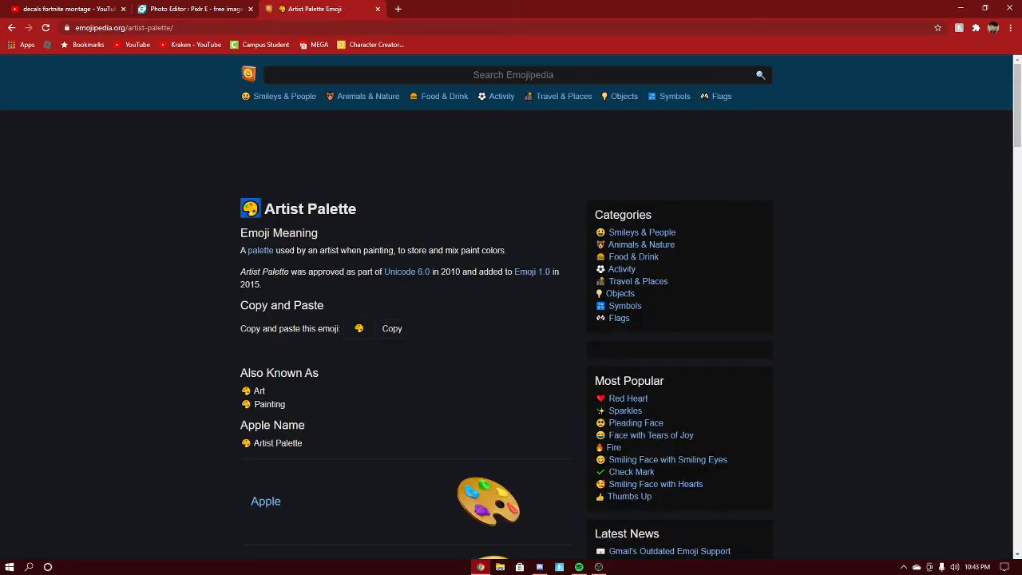
pyautogui.hotkey('ctrl', 'l')
pyautogui.write('paint emoji pnmg')
pyautogui.press('Return')
pyautogui.scroll(-1, 32, 80)
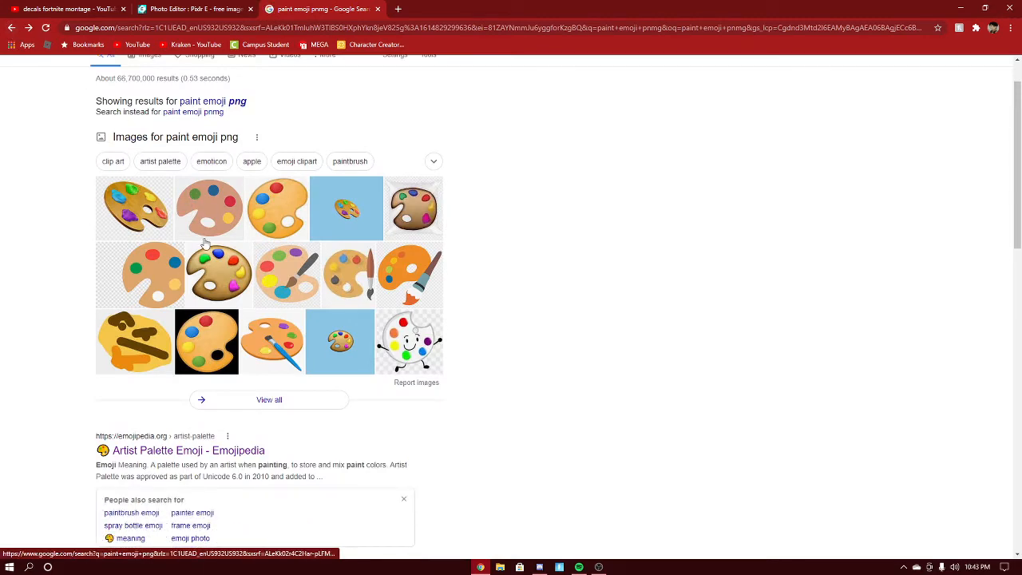
# Copy the EmojiTerra Artist Palette picture from the image results and switch to the Pixlr editor.
pyautogui.click(285, 224)
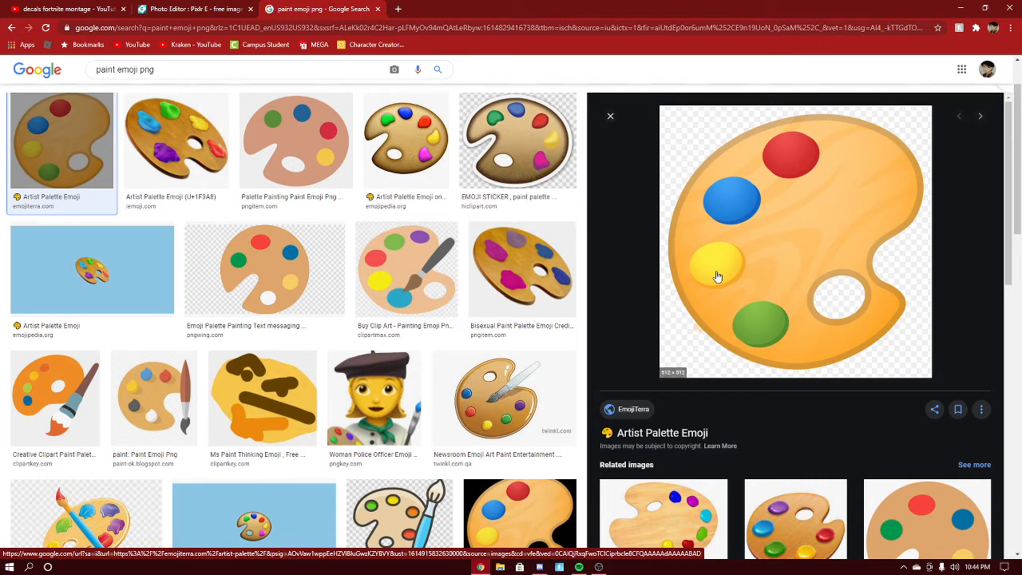
pyautogui.rightClick(771, 265)
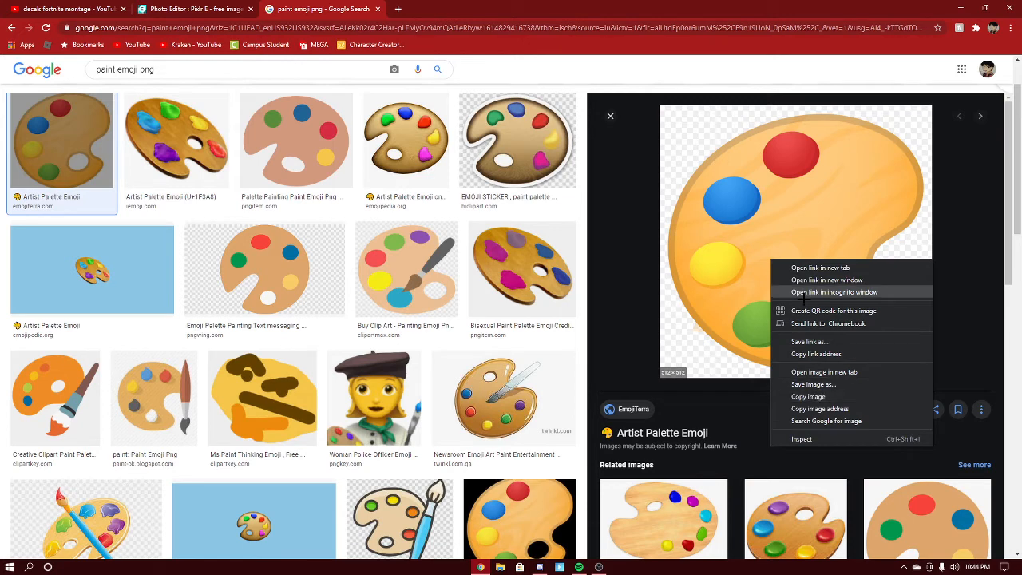
pyautogui.click(808, 396)
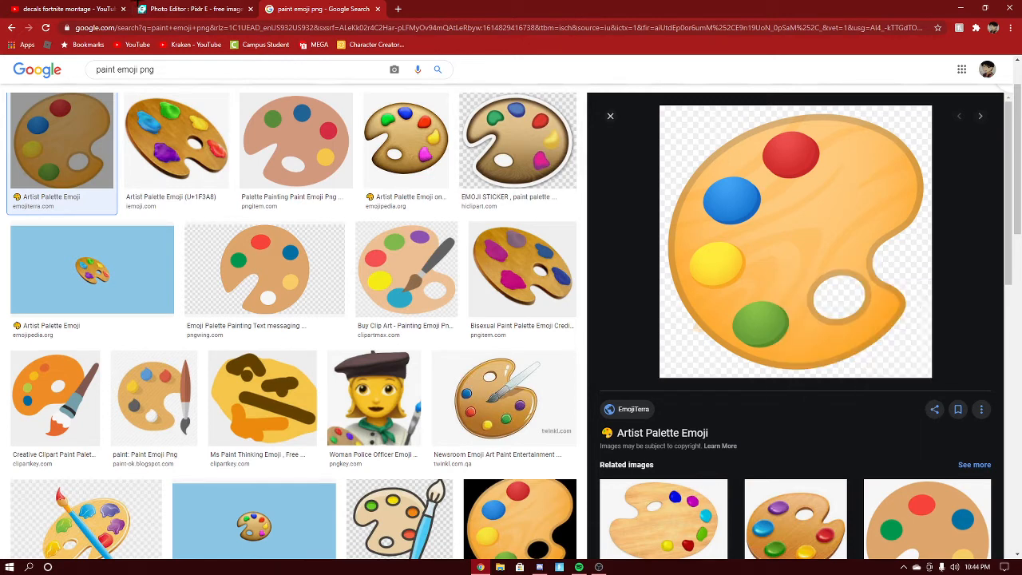
pyautogui.click(244, 5)
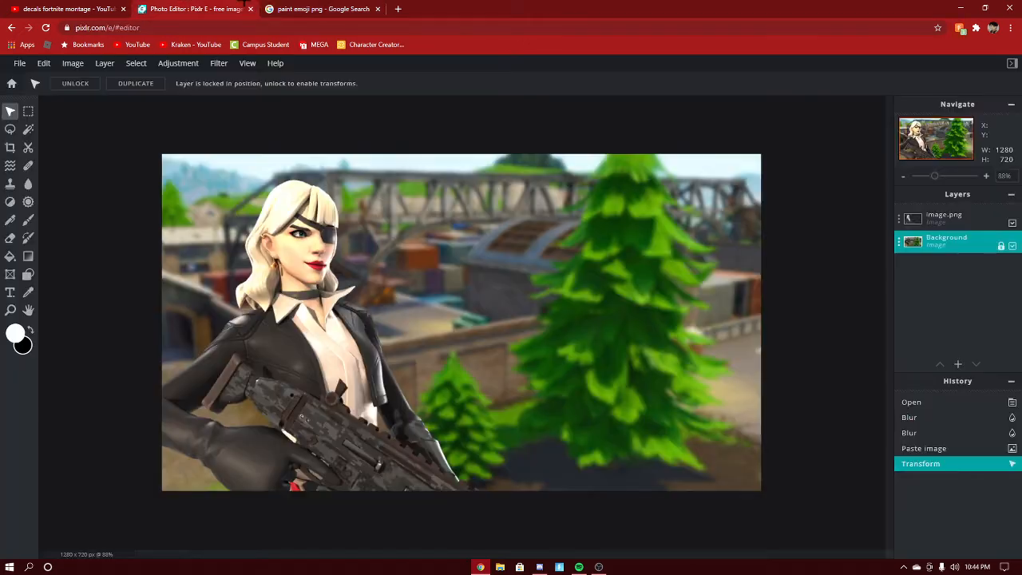
# Paste the palette emoji, shrink it to about 157 px square and place it in the image's upper-right corner.
pyautogui.hotkey('ctrl', 'v')
pyautogui.click(488, 324)
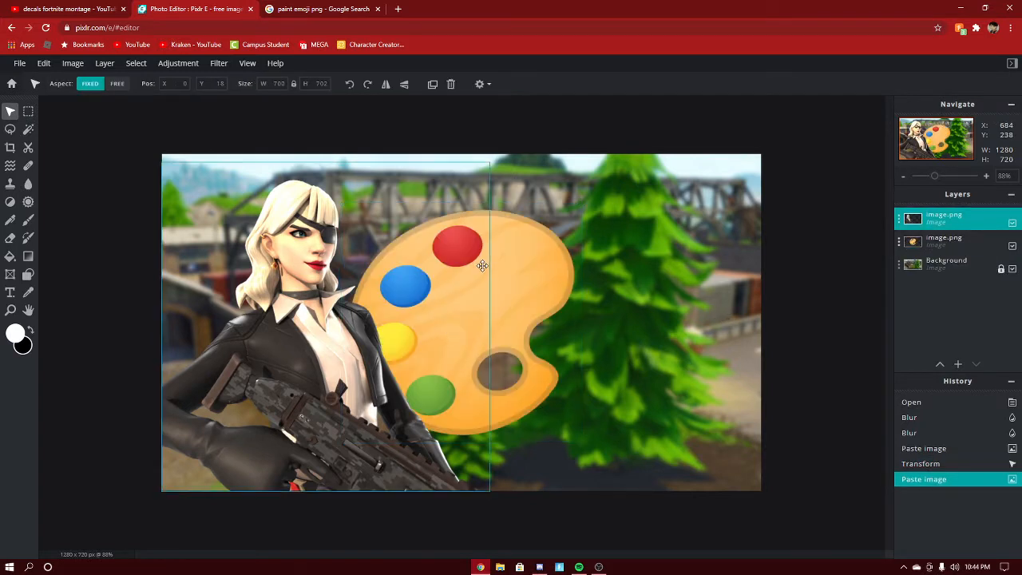
pyautogui.moveTo(520, 270); pyautogui.dragTo(699, 222)
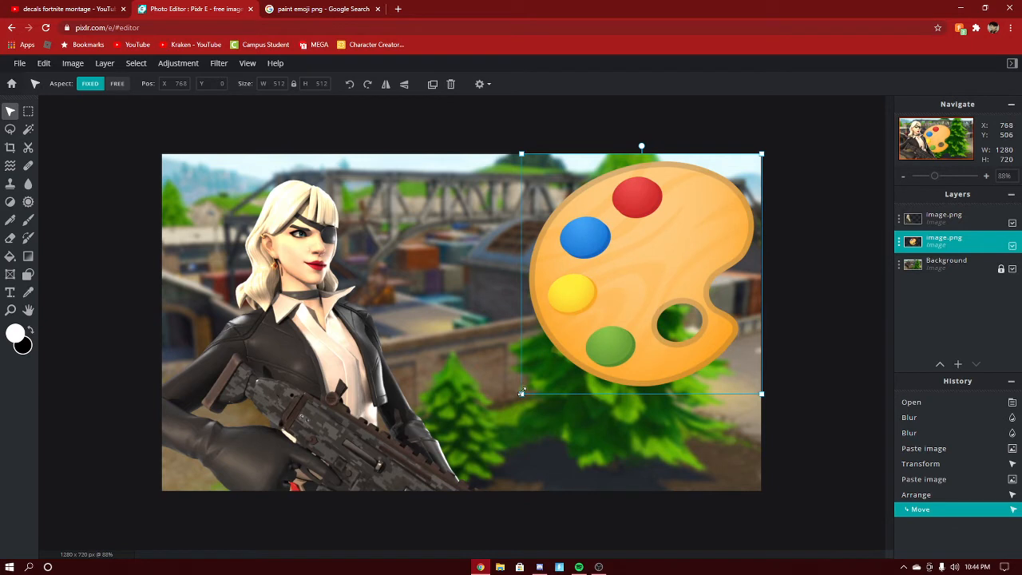
pyautogui.moveTo(521, 392); pyautogui.dragTo(693, 215)
pyautogui.moveTo(735, 181); pyautogui.dragTo(720, 195)
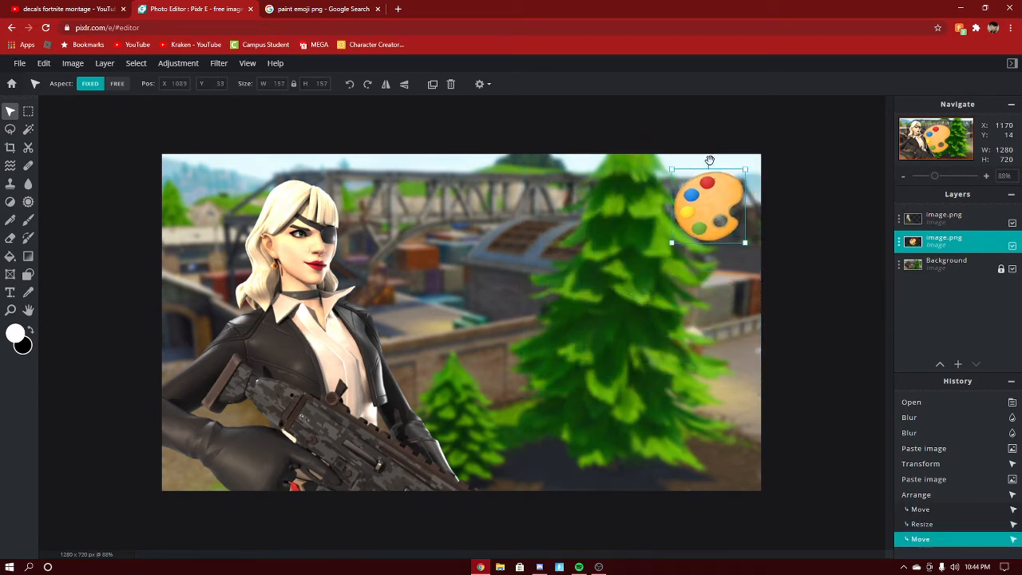
pyautogui.moveTo(709, 160); pyautogui.dragTo(708, 161)
pyautogui.click(668, 364)
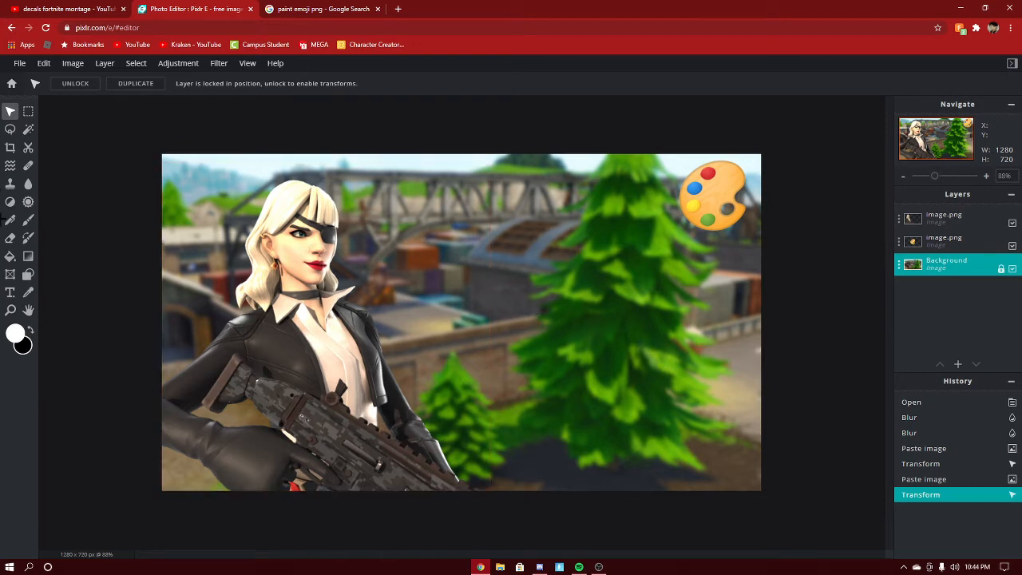
# Add a new text layer over the blurred background.
pyautogui.click(9, 292)
pyautogui.click(494, 288)
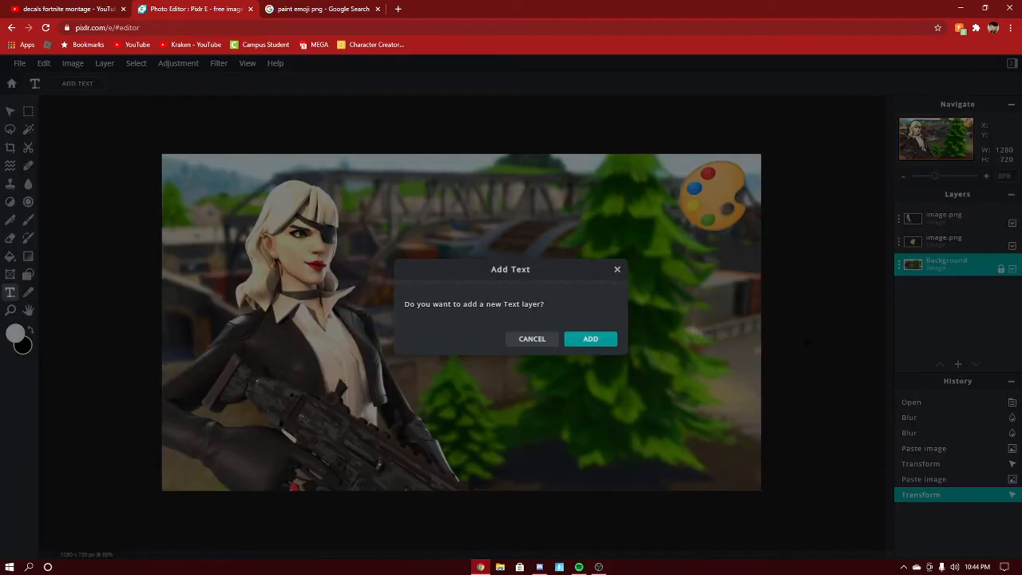
pyautogui.click(598, 342)
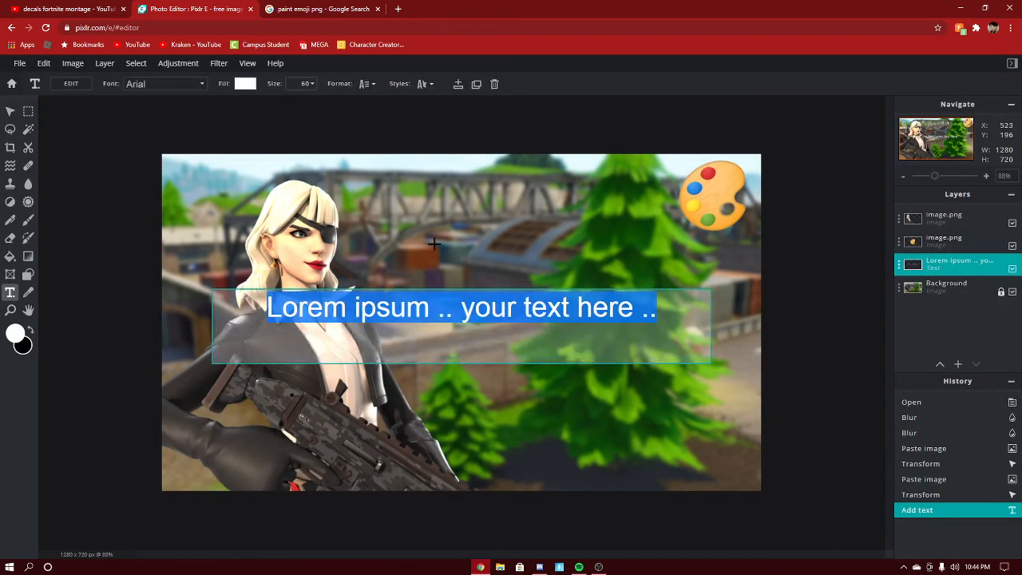
# Set the font of the placeholder text to Hairmusk.
pyautogui.click(164, 84)
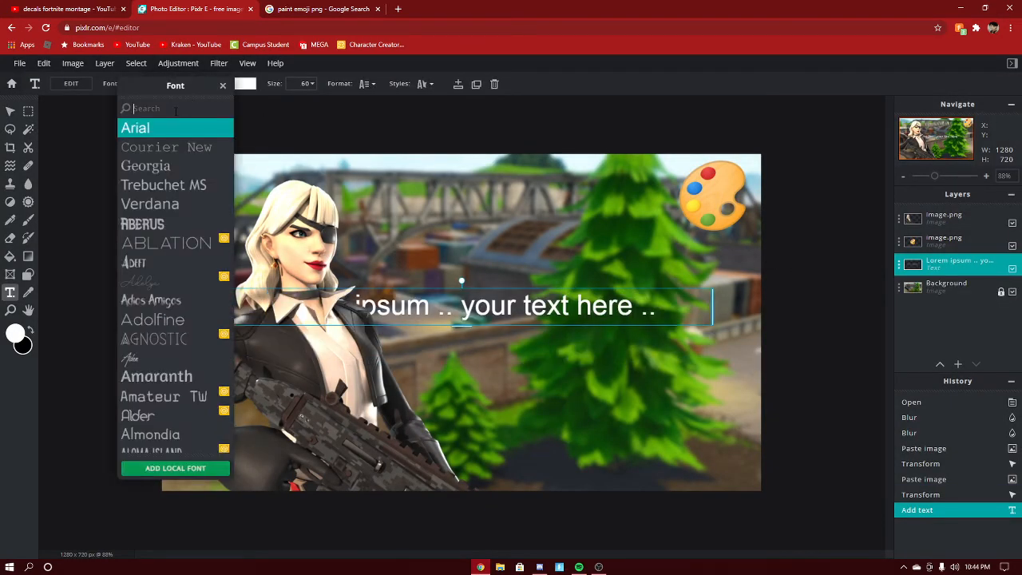
pyautogui.write('Ha')
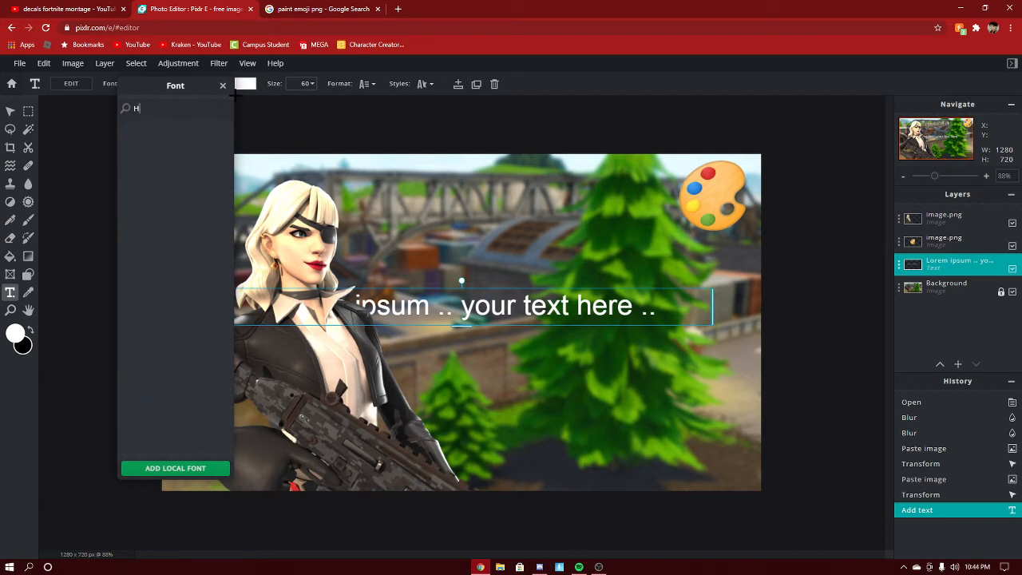
pyautogui.press('BackSpace')
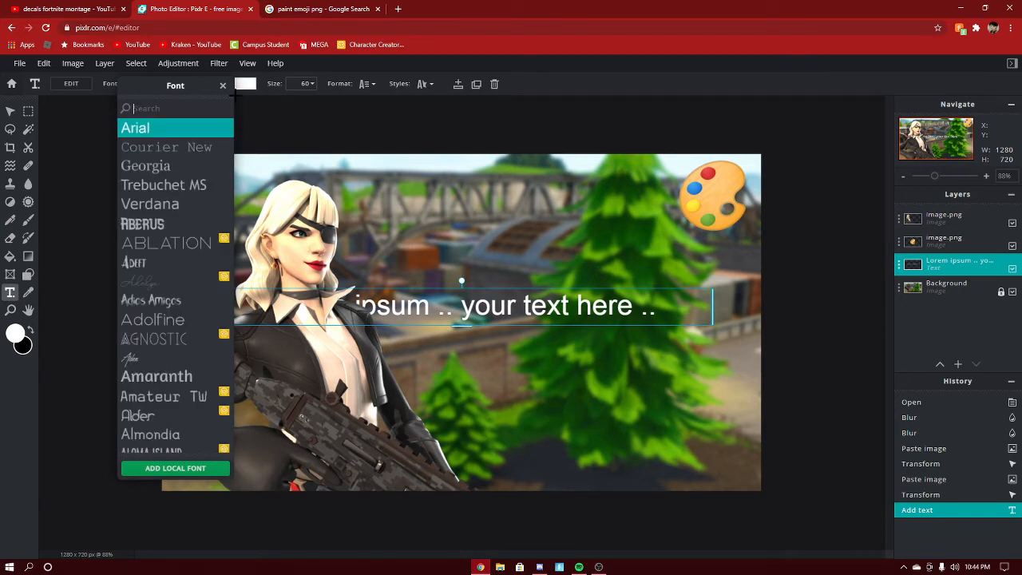
pyautogui.scroll(-15, 182, 280)
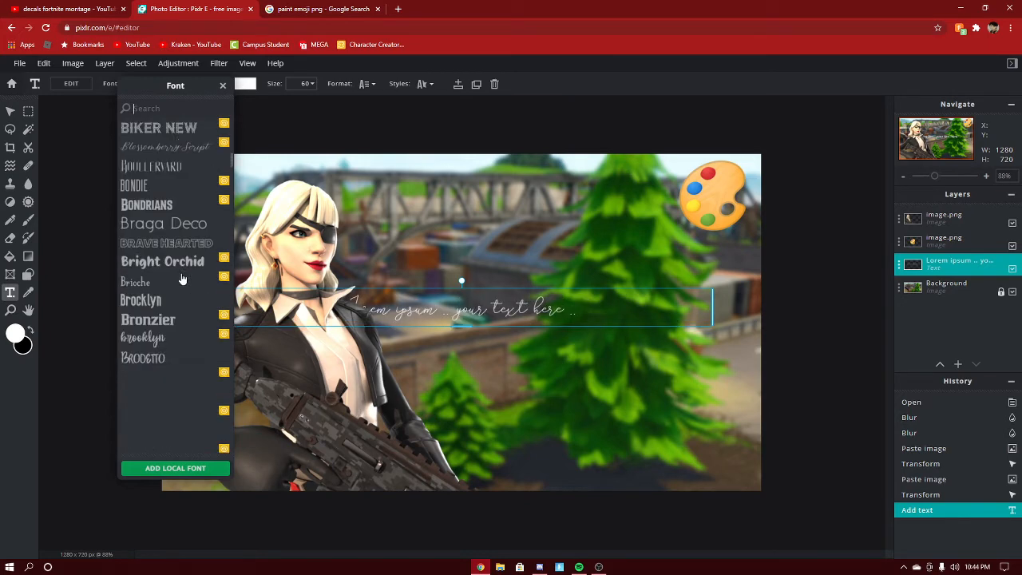
pyautogui.scroll(-15, 182, 279)
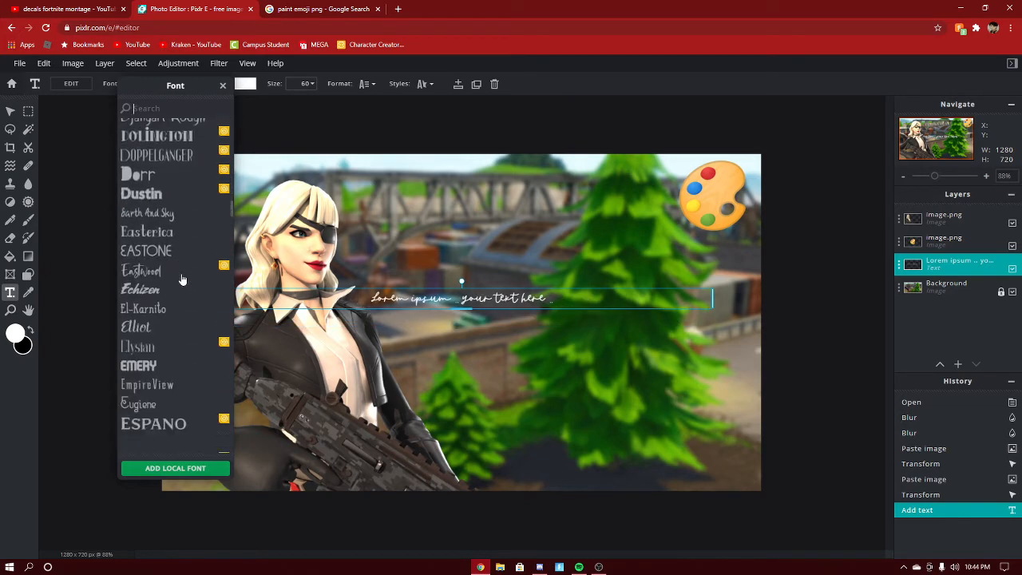
pyautogui.scroll(-15, 182, 280)
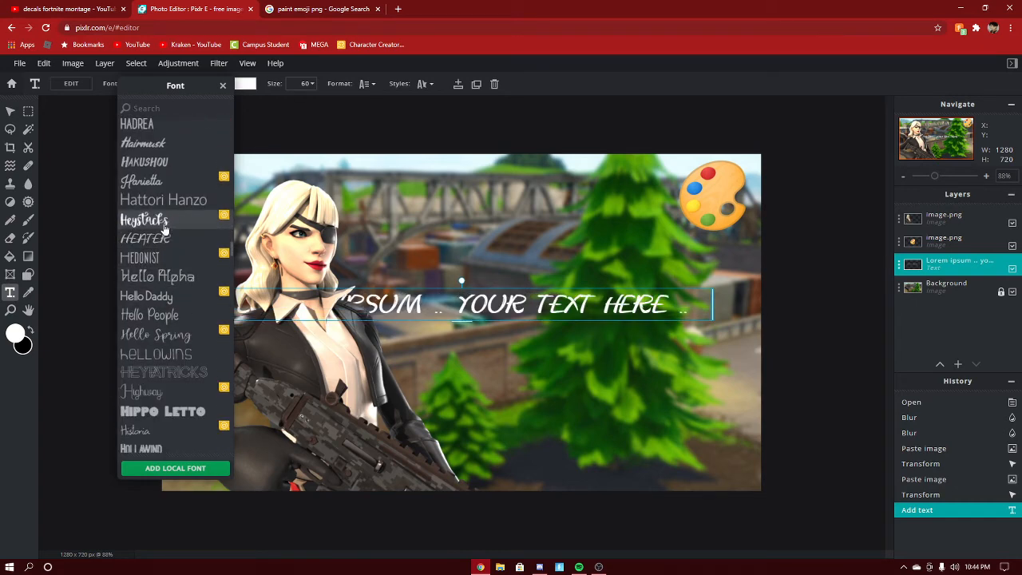
pyautogui.click(143, 143)
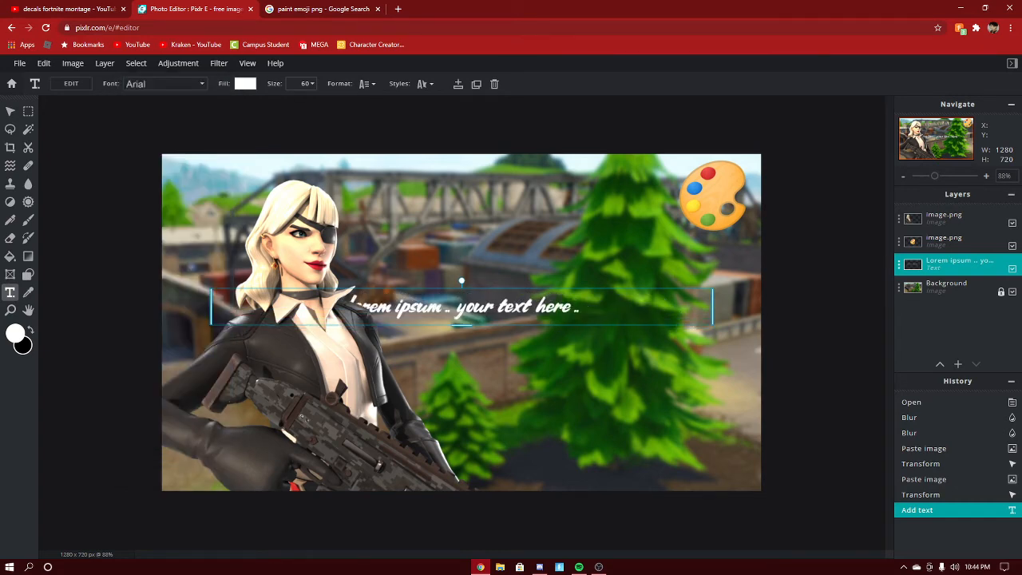
# Replace the placeholder text with the title DECALS FORTNITE MONTAGE, breaking the line after DECALS.
pyautogui.doubleClick(645, 312)
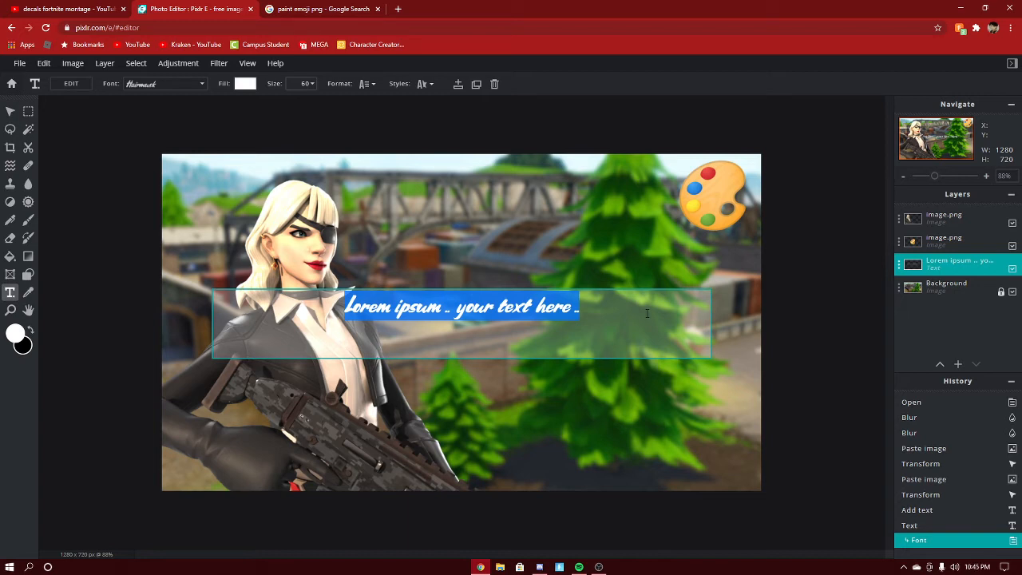
pyautogui.write('DECAL')
pyautogui.press('BackSpace')
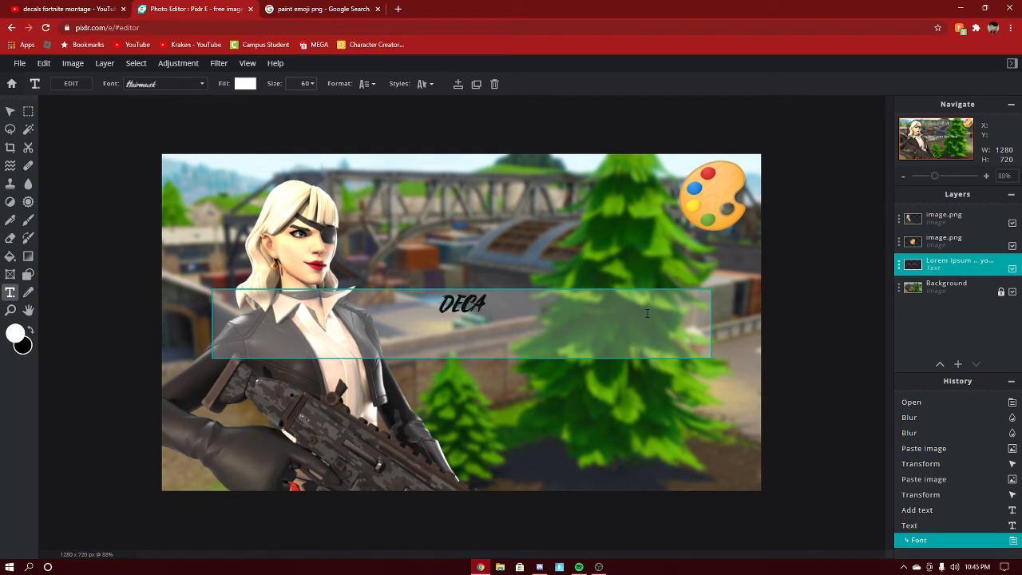
pyautogui.write('LS FORTNI')
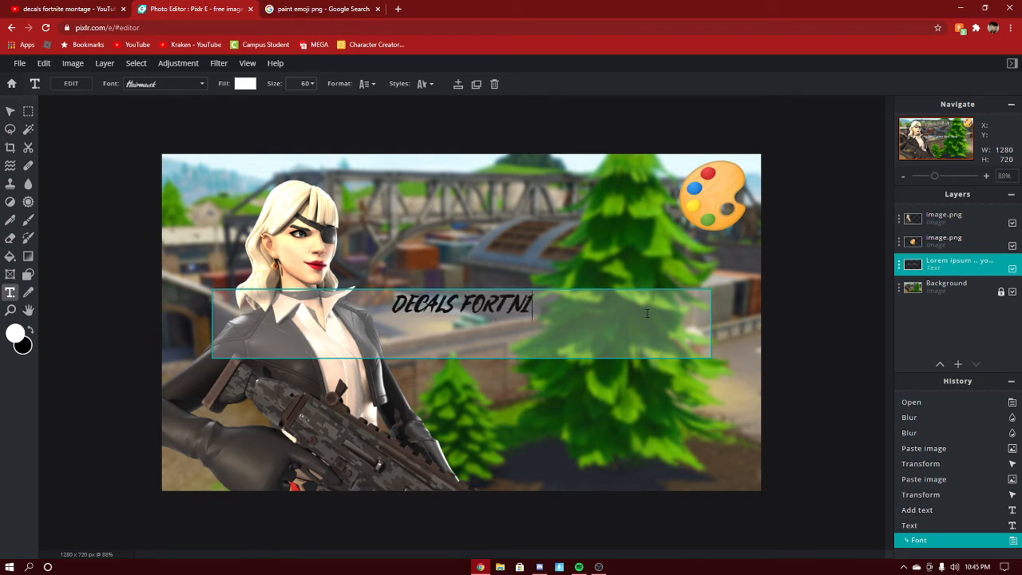
pyautogui.write('TE MONTAGE')
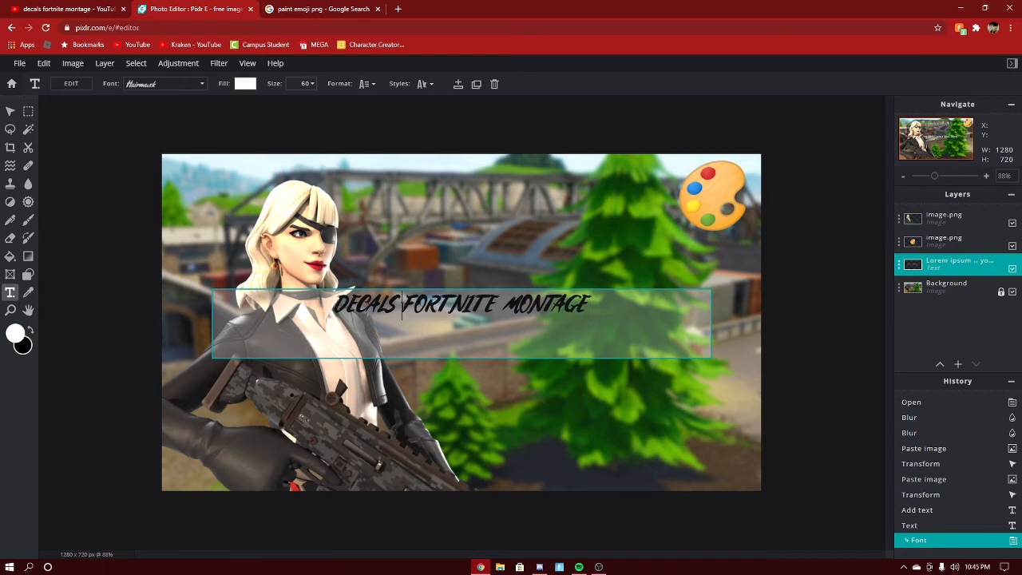
pyautogui.press('Return')
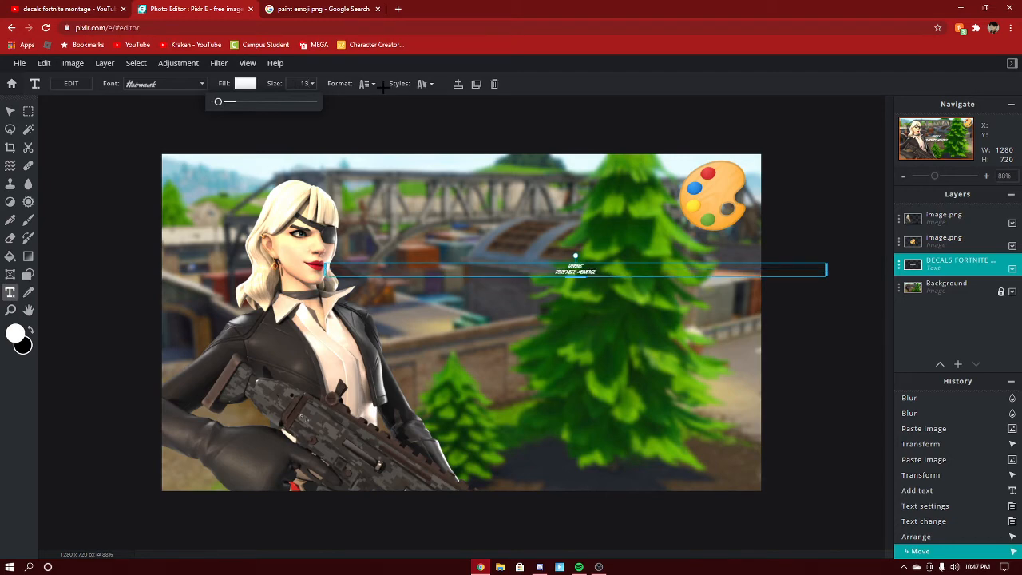
# Set the title's font size to 130, then reposition and narrow its text box beside the character.
pyautogui.write('0')
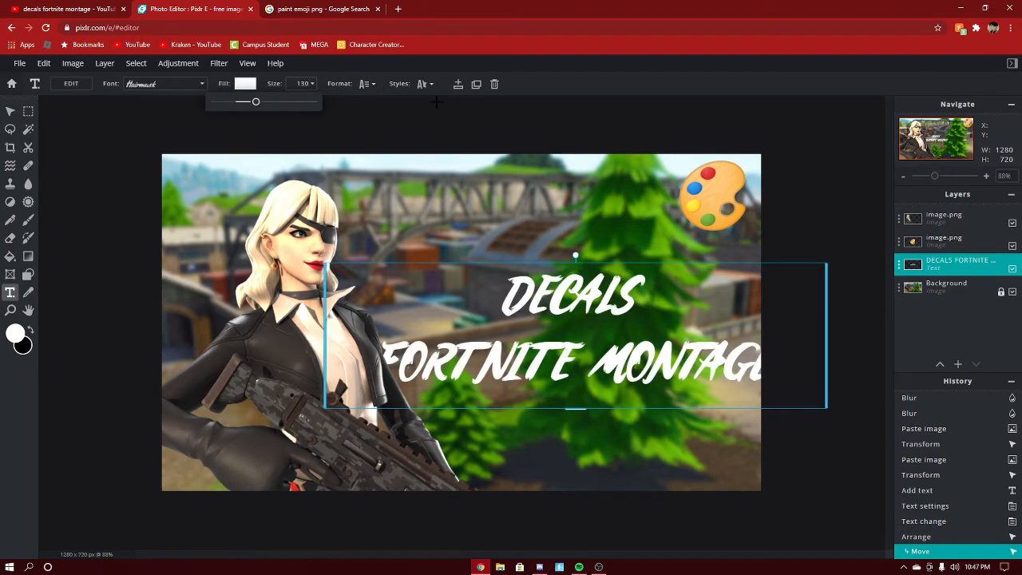
pyautogui.moveTo(659, 297); pyautogui.dragTo(652, 273)
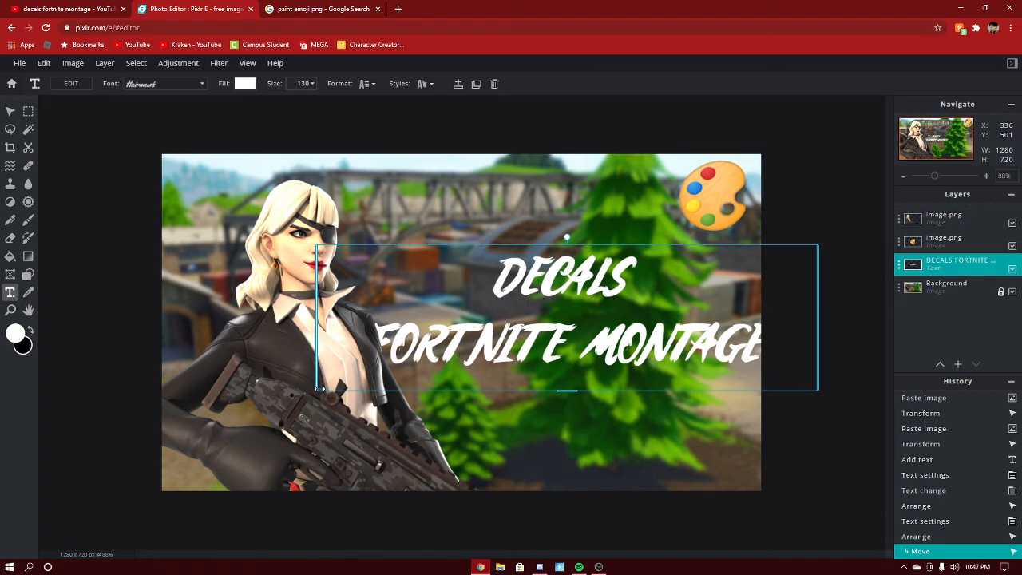
pyautogui.moveTo(317, 388); pyautogui.dragTo(419, 399)
pyautogui.moveTo(603, 319)
pyautogui.mouseDown()
pyautogui.moveTo(582, 326)
pyautogui.moveTo(594, 326)
pyautogui.mouseUp()
pyautogui.moveTo(409, 429); pyautogui.dragTo(348, 433)
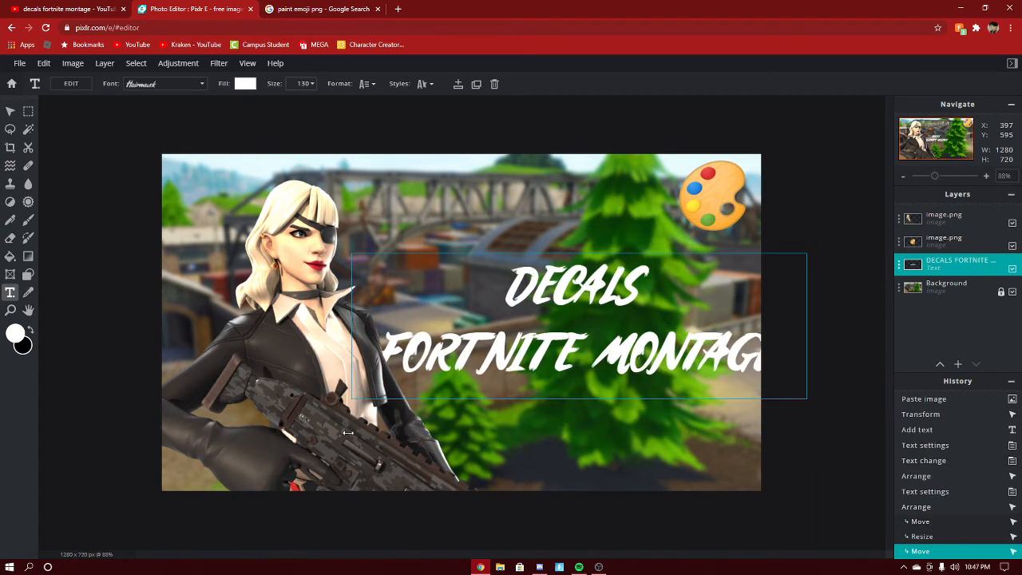
pyautogui.click(44, 64)
pyautogui.moveTo(90, 214)
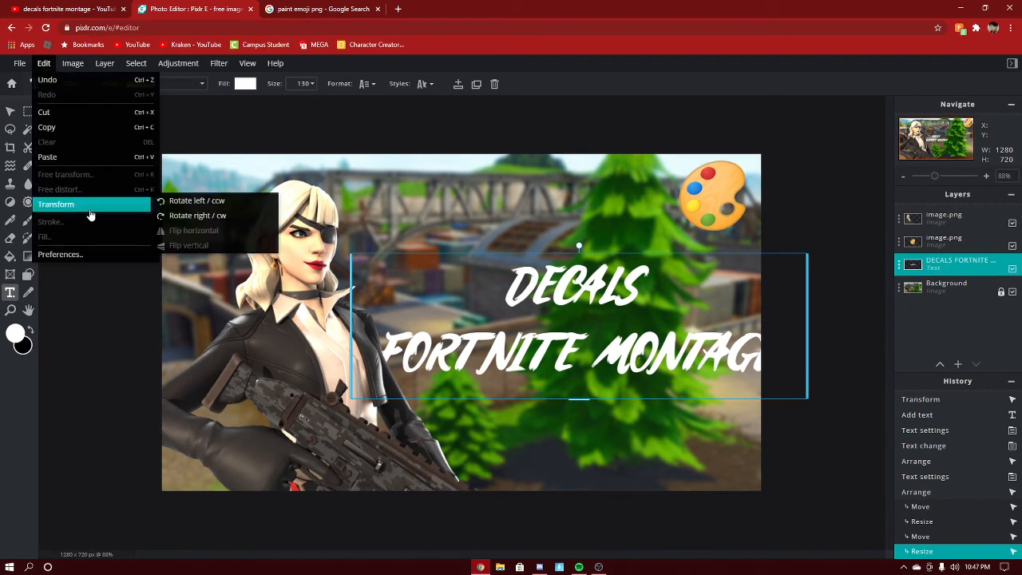
pyautogui.press('Escape')
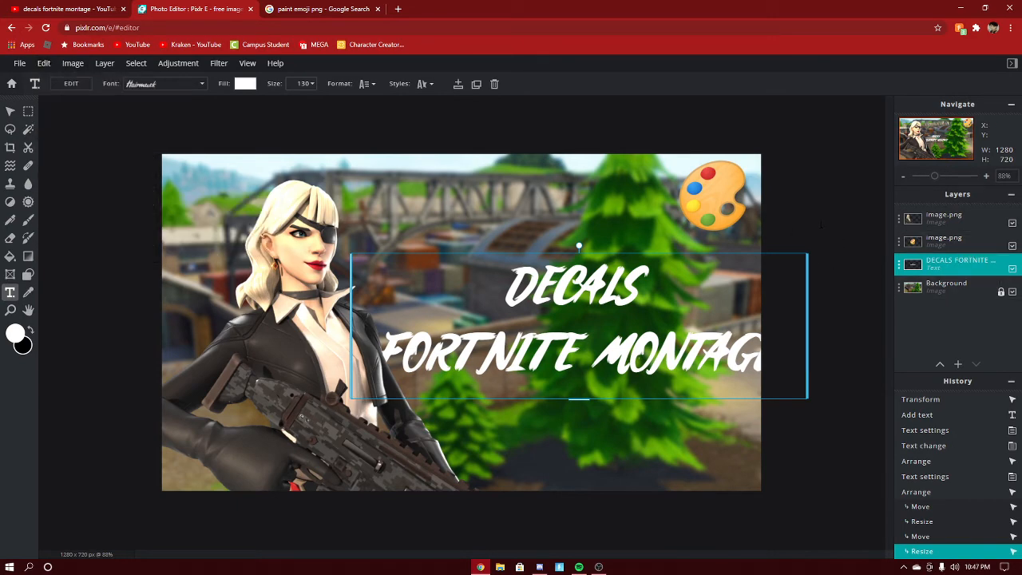
pyautogui.moveTo(678, 319); pyautogui.dragTo(661, 311)
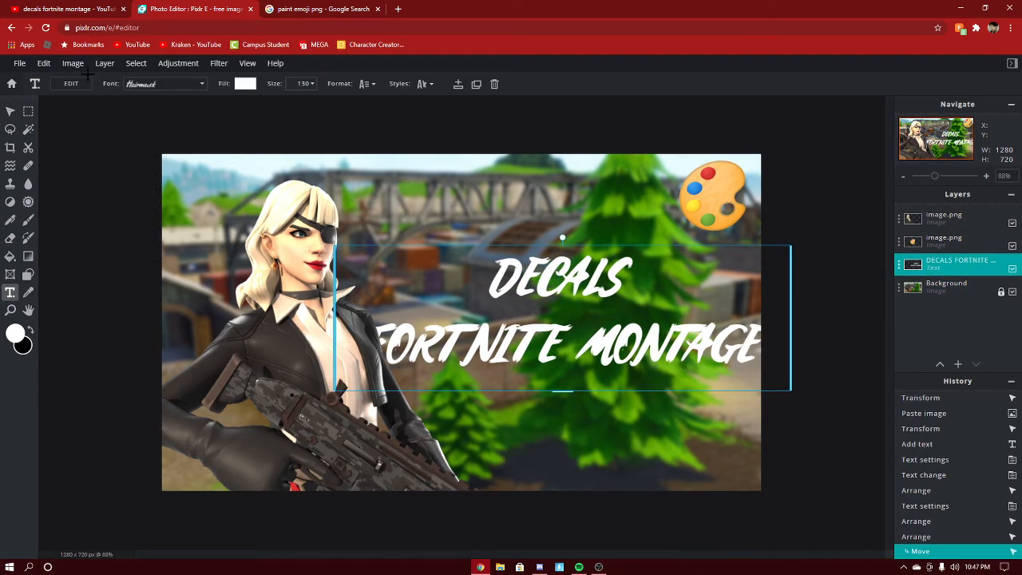
pyautogui.click(45, 63)
pyautogui.moveTo(64, 203)
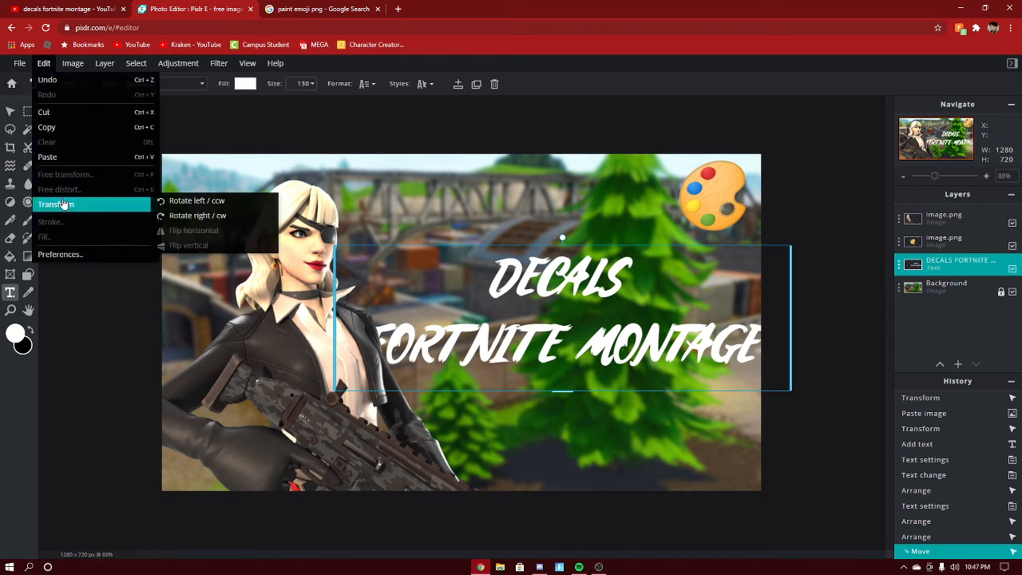
pyautogui.press('Escape')
# Narrow the title's text box so each word sits on its own line, and place it between the character and the image's right edge.
pyautogui.moveTo(667, 309); pyautogui.dragTo(639, 304)
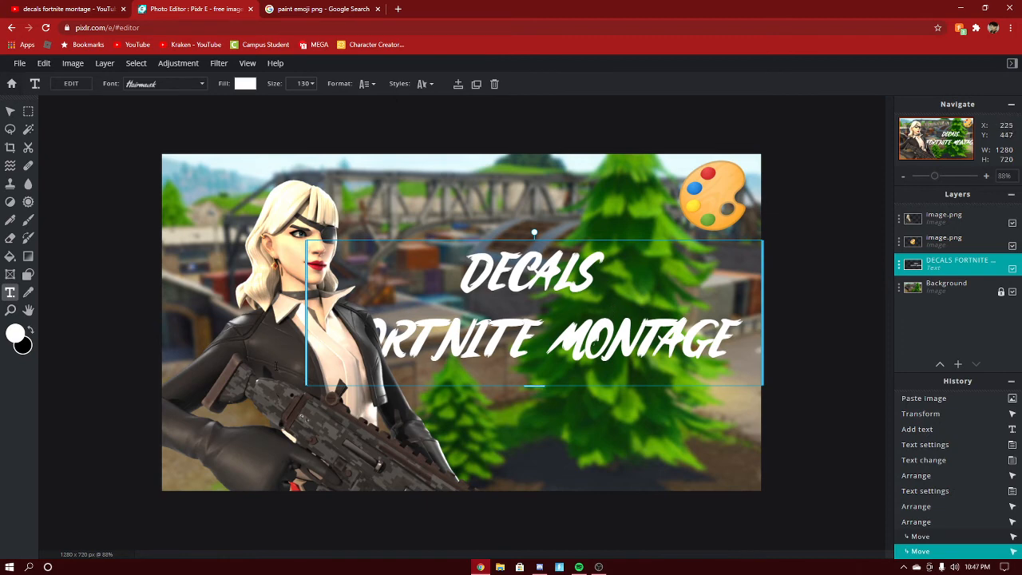
pyautogui.moveTo(306, 383); pyautogui.dragTo(417, 380)
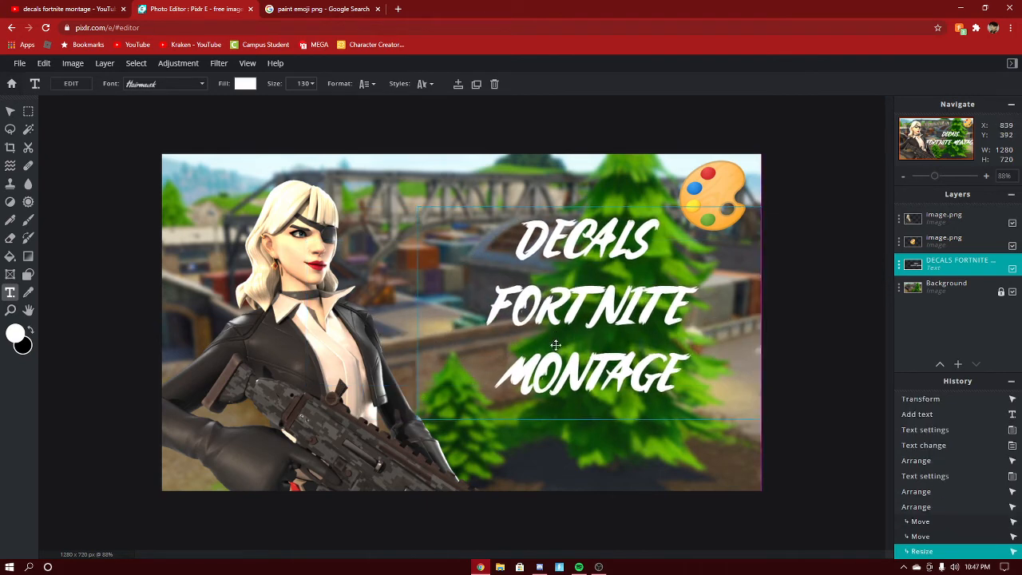
pyautogui.moveTo(556, 345); pyautogui.dragTo(553, 364)
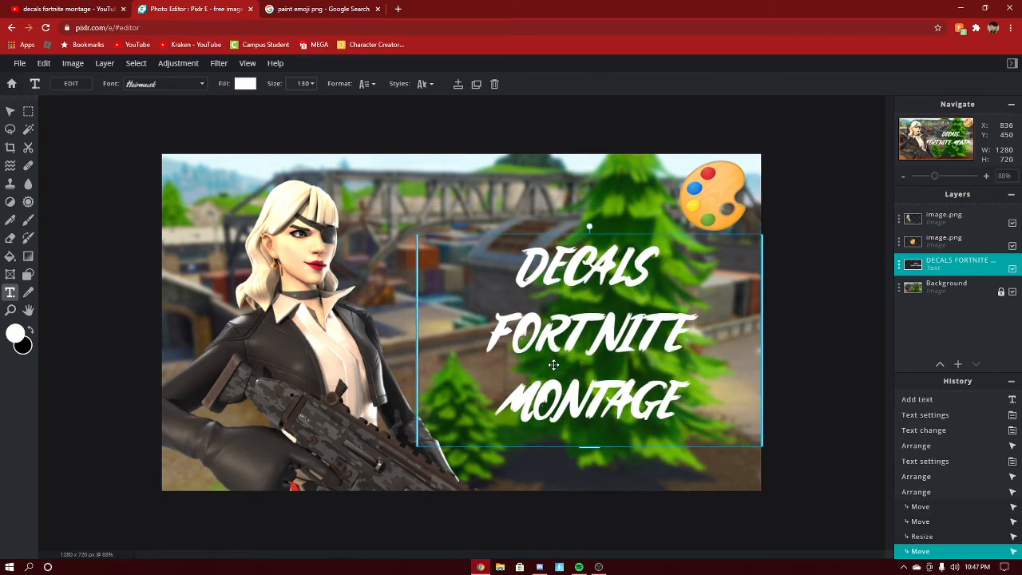
pyautogui.click(74, 136)
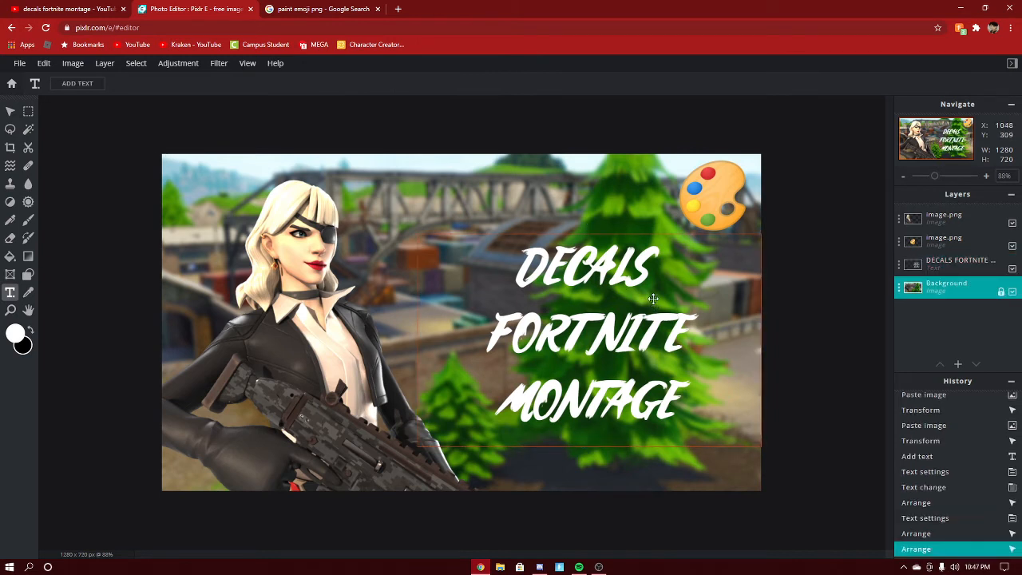
pyautogui.moveTo(683, 296); pyautogui.dragTo(680, 282)
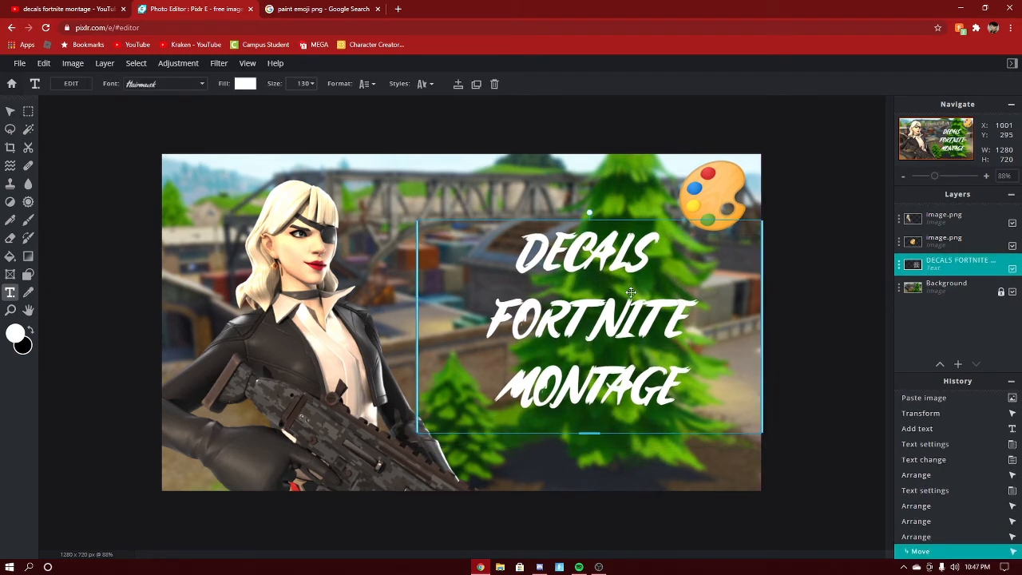
# Fill the title text with pure red, #FF0000.
pyautogui.click(245, 83)
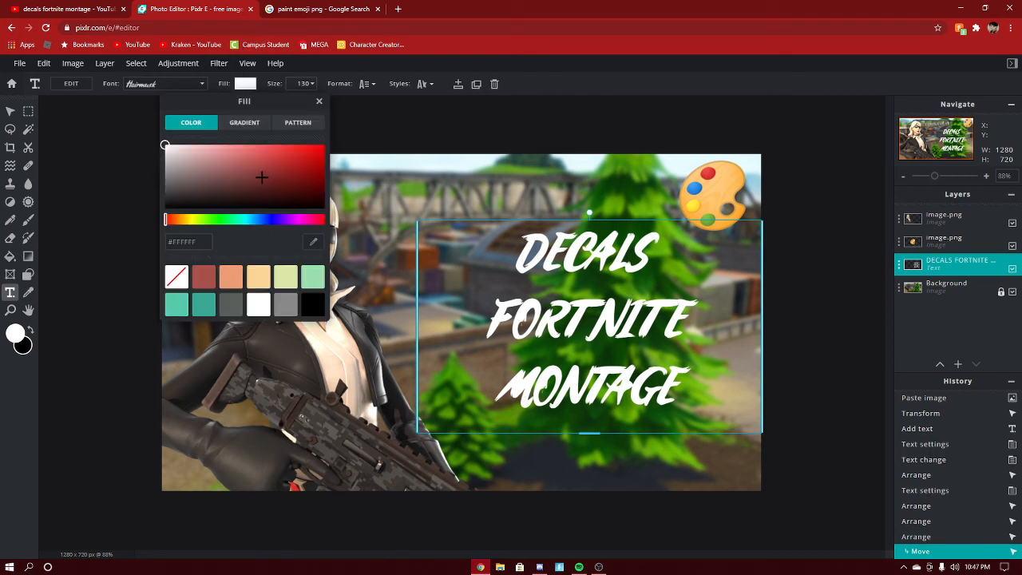
pyautogui.moveTo(262, 177); pyautogui.dragTo(365, 139)
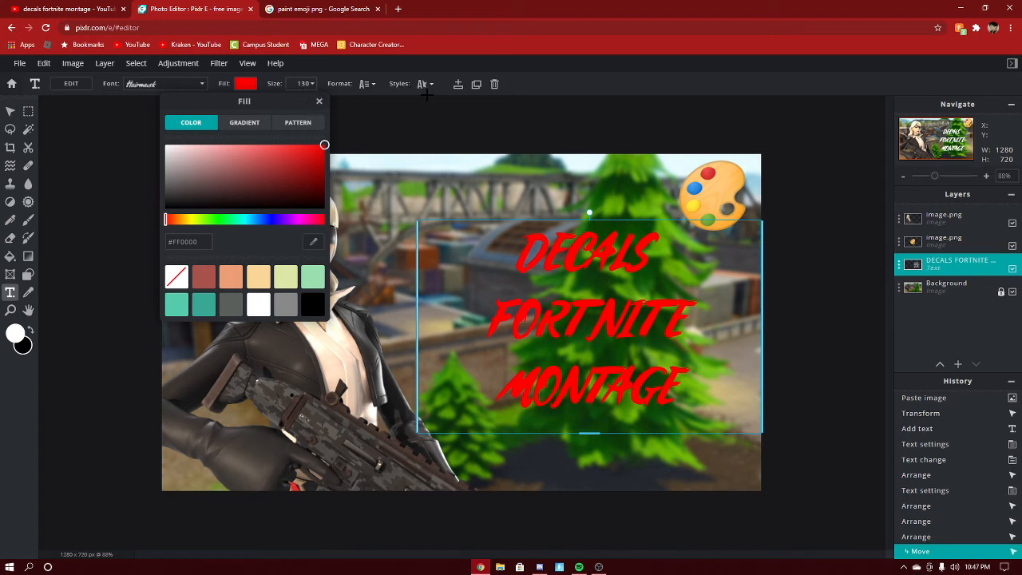
pyautogui.click(415, 117)
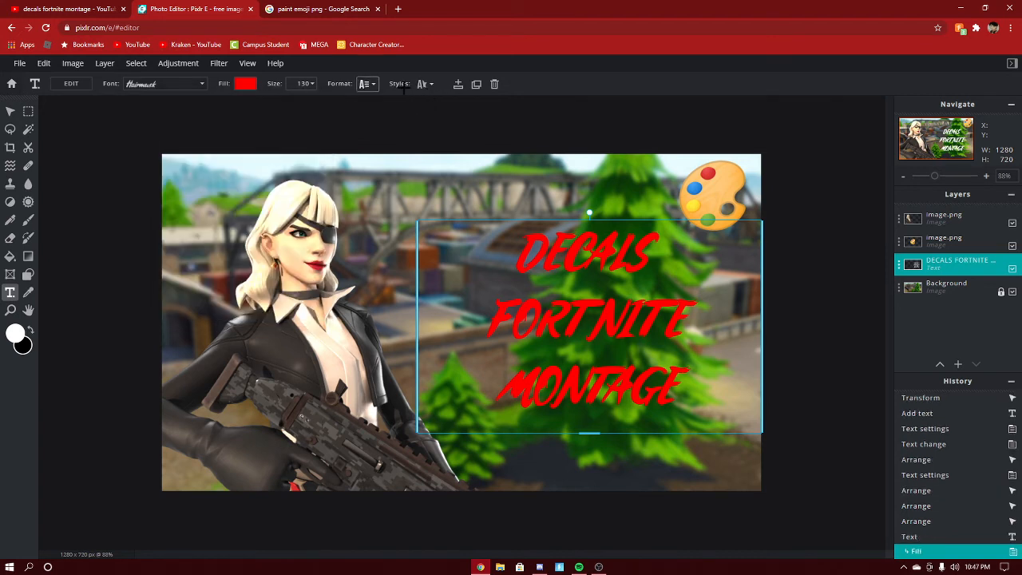
# Add a black #000000 outline of size 35 to the title text and deselect it.
pyautogui.click(425, 83)
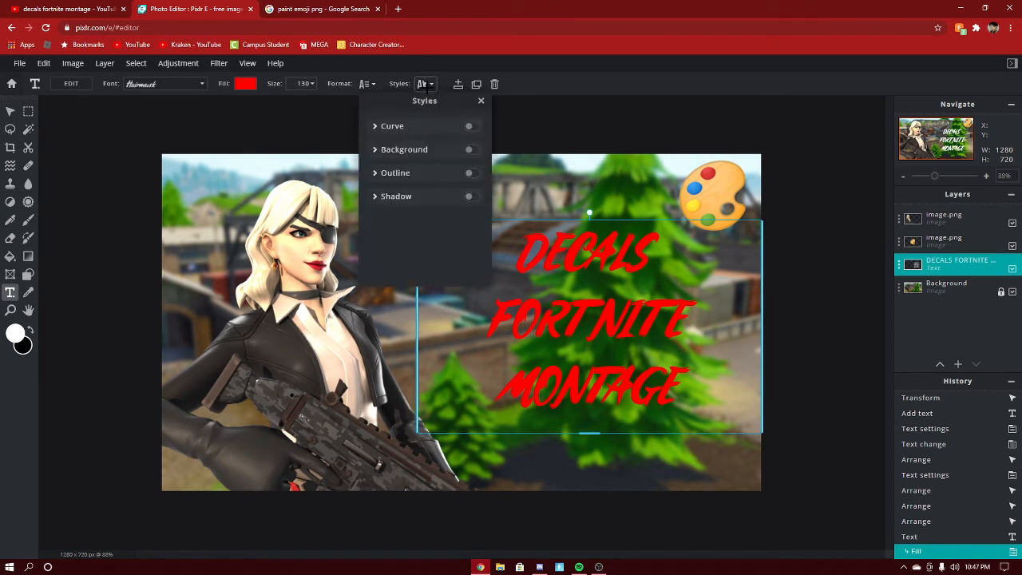
pyautogui.click(470, 175)
pyautogui.click(473, 199)
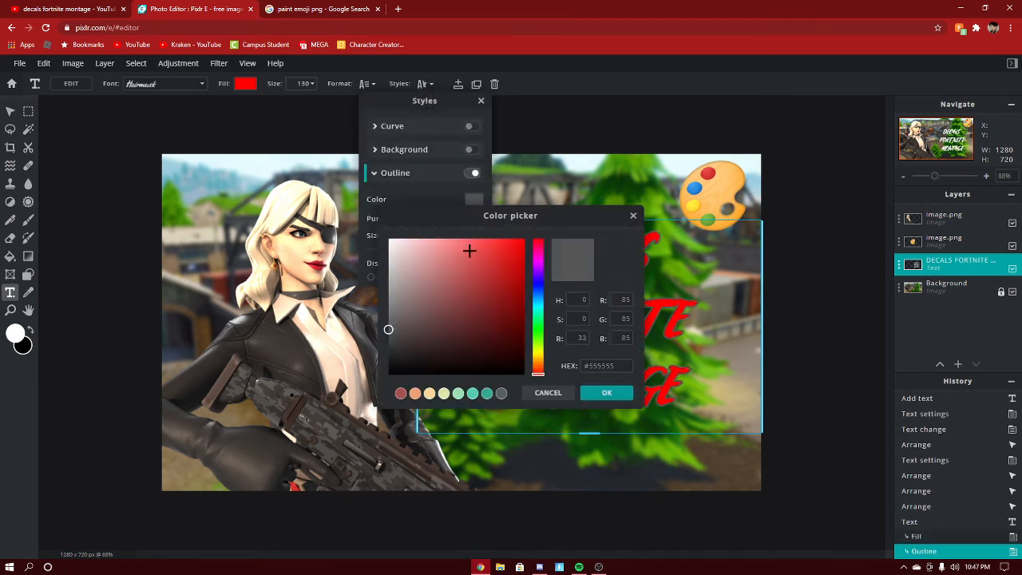
pyautogui.click(388, 354)
pyautogui.moveTo(369, 359); pyautogui.dragTo(377, 375)
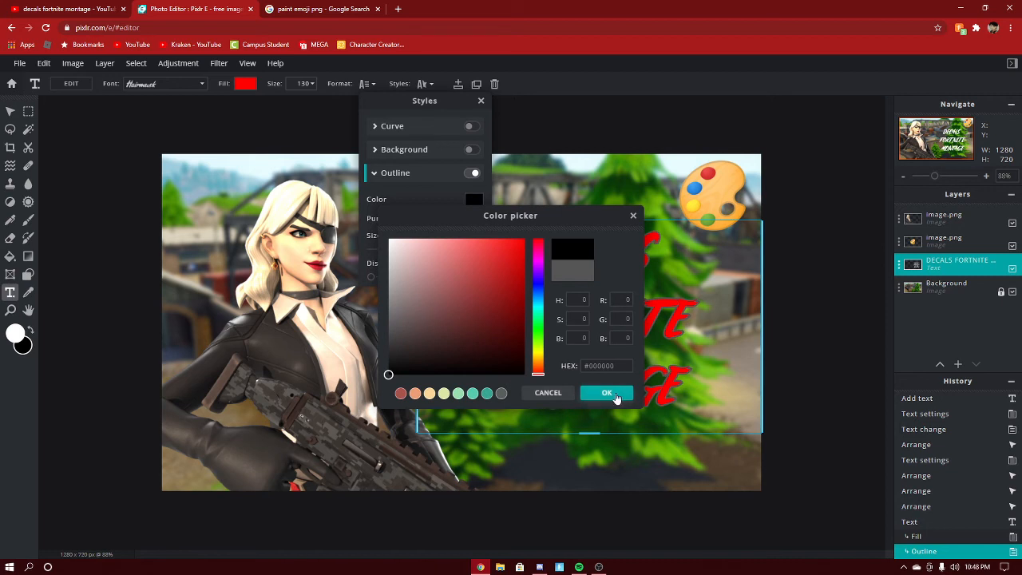
pyautogui.click(606, 392)
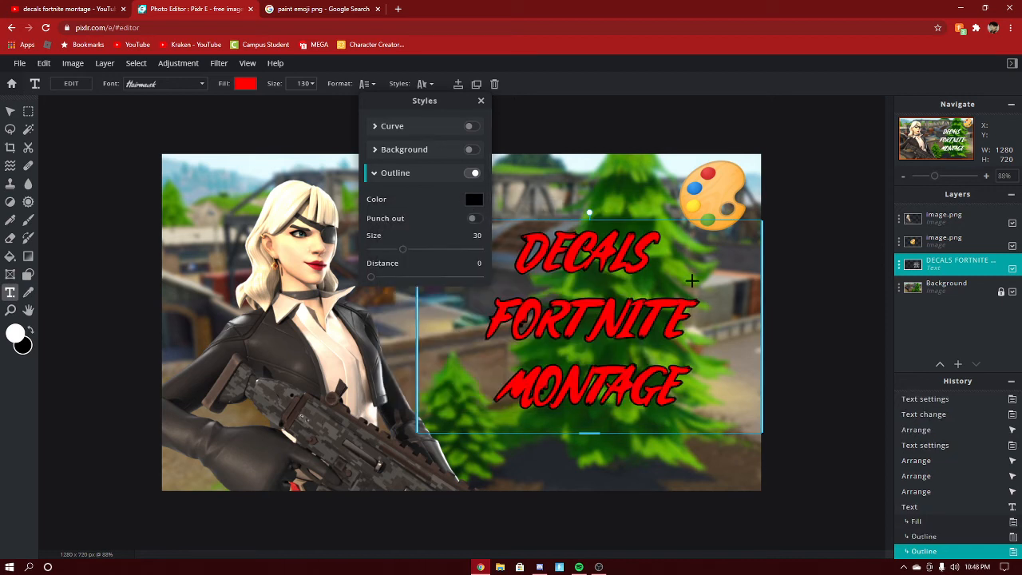
pyautogui.moveTo(395, 250); pyautogui.dragTo(406, 250)
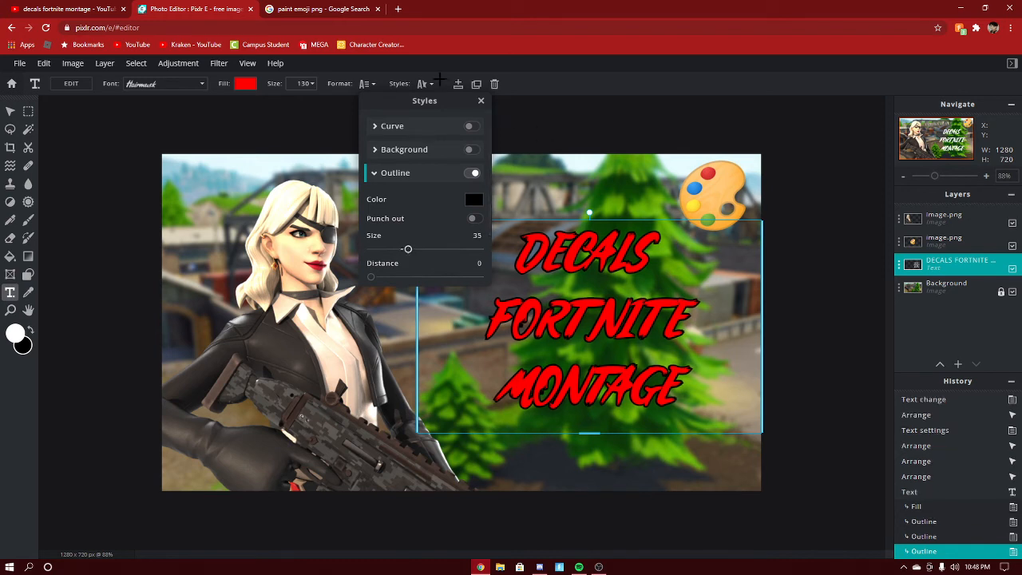
pyautogui.click(421, 89)
pyautogui.click(840, 200)
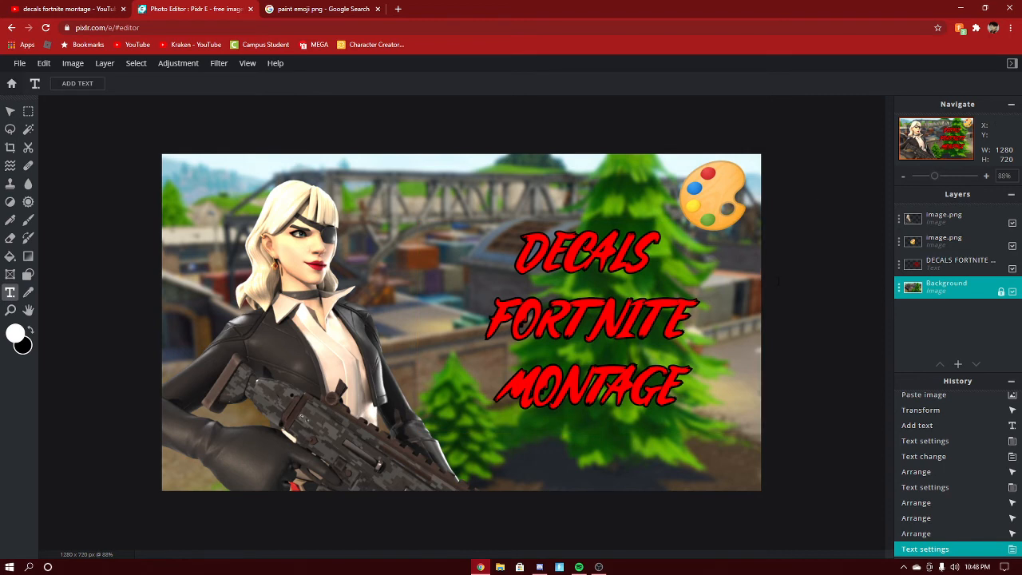
# Download the finished thumbnail as a JPG at 90% quality and 1280 × 720 px.
pyautogui.scroll(-1, 777, 293)
pyautogui.scroll(1, 777, 293)
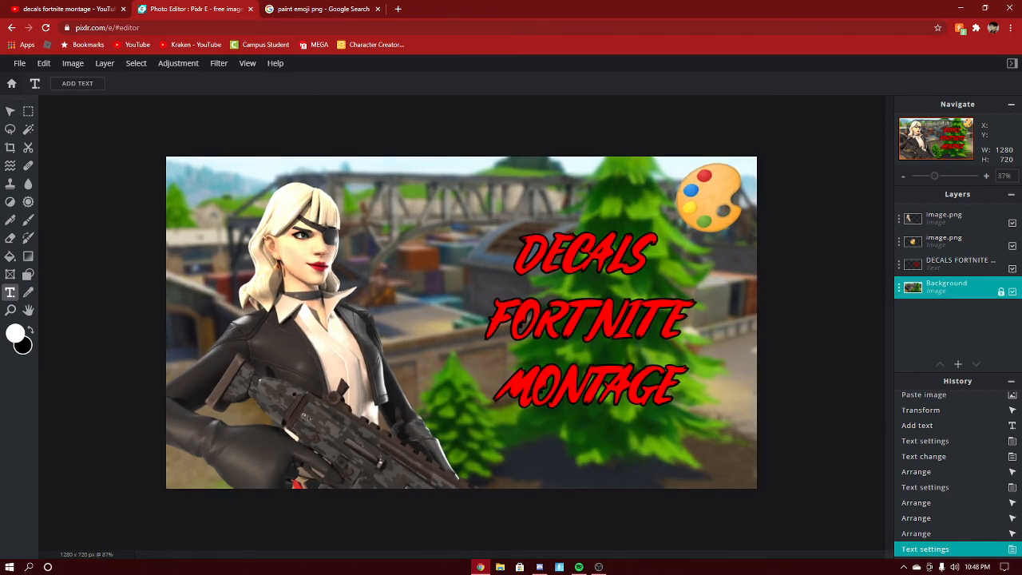
pyautogui.click(19, 63)
pyautogui.click(47, 139)
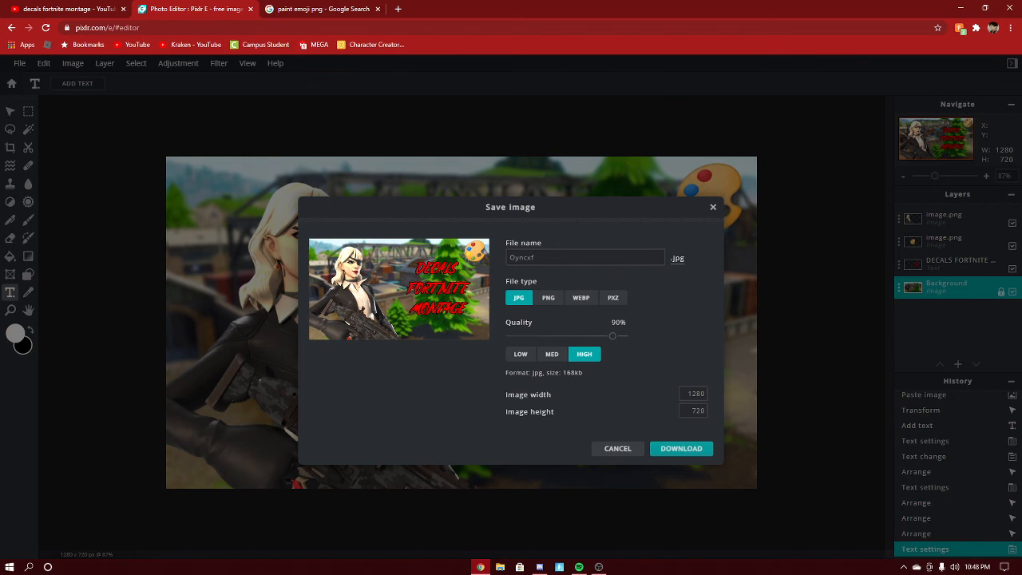
pyautogui.press('Return')
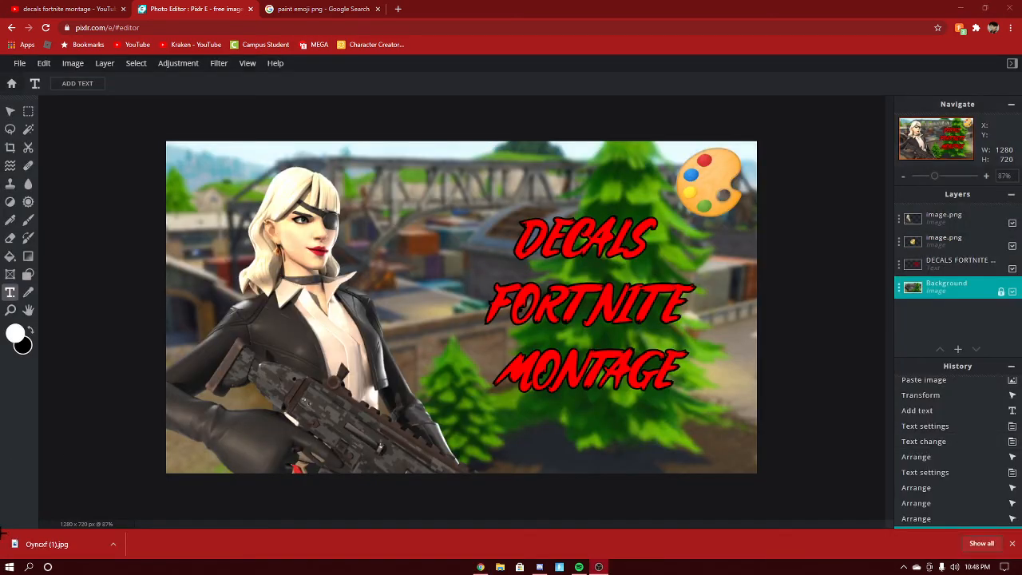
# Open the downloaded file Oyncxf (1).jpg in Photos and view it full screen.
pyautogui.click(48, 544)
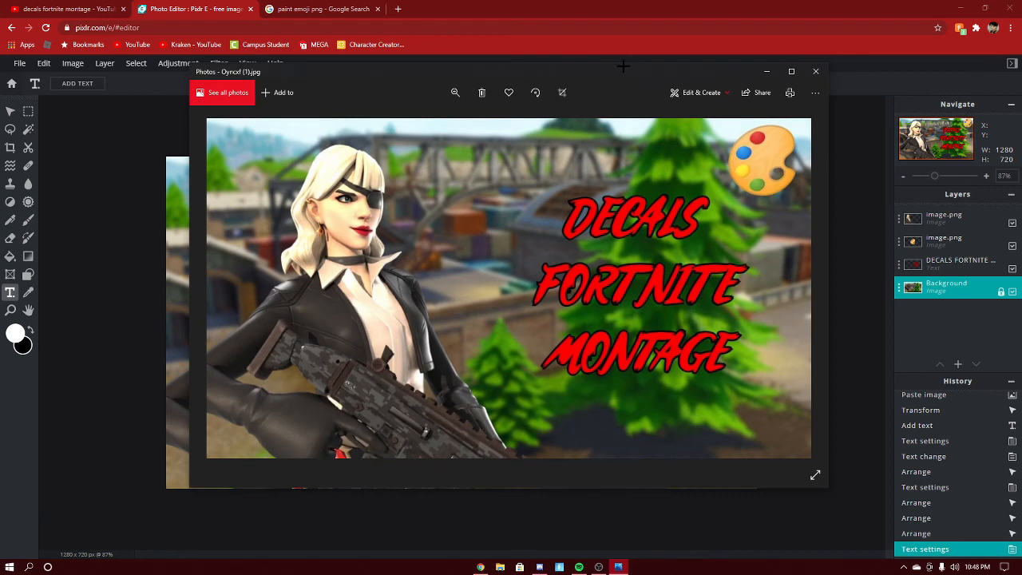
pyautogui.doubleClick(622, 69)
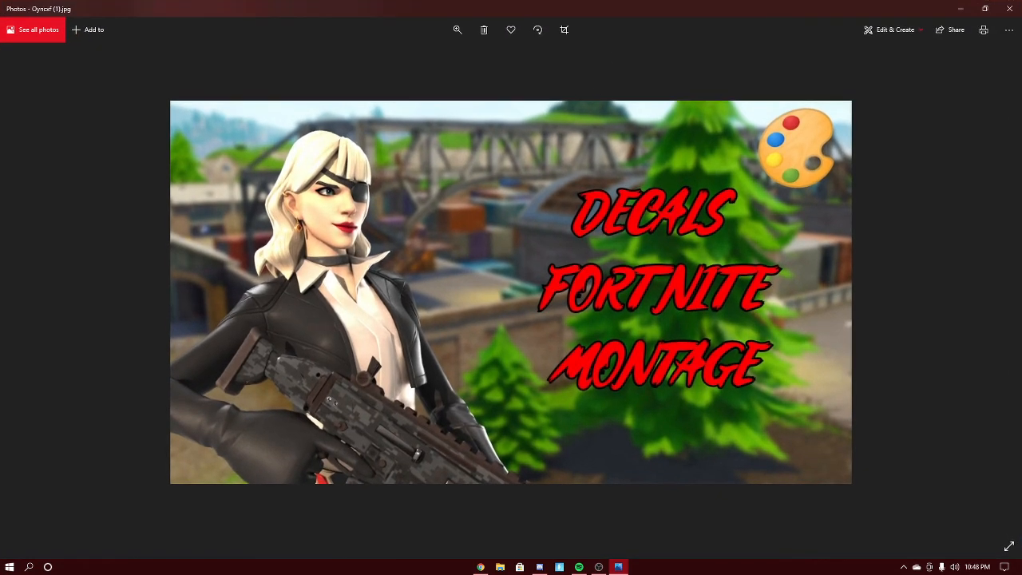
pyautogui.click(1009, 547)
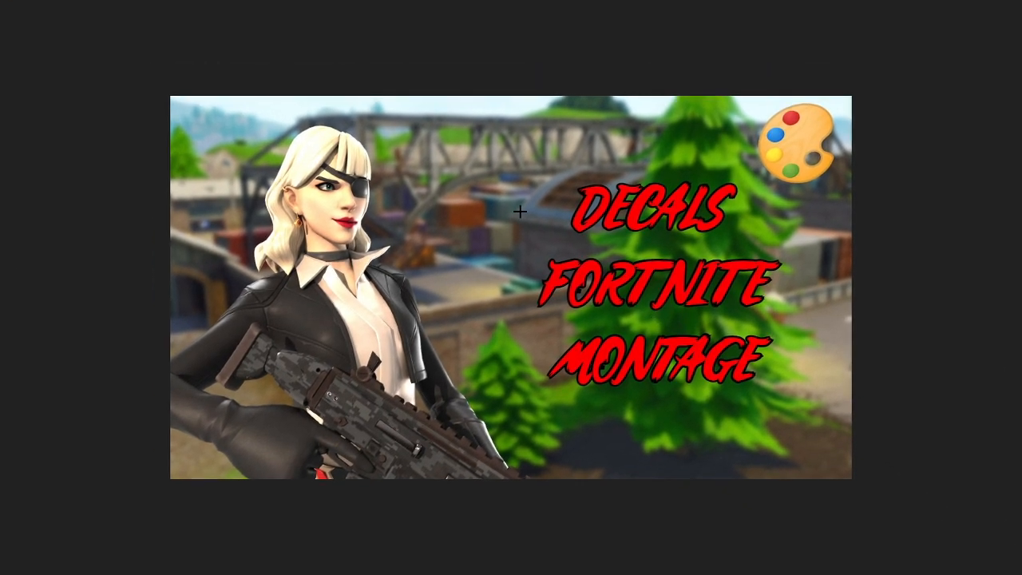